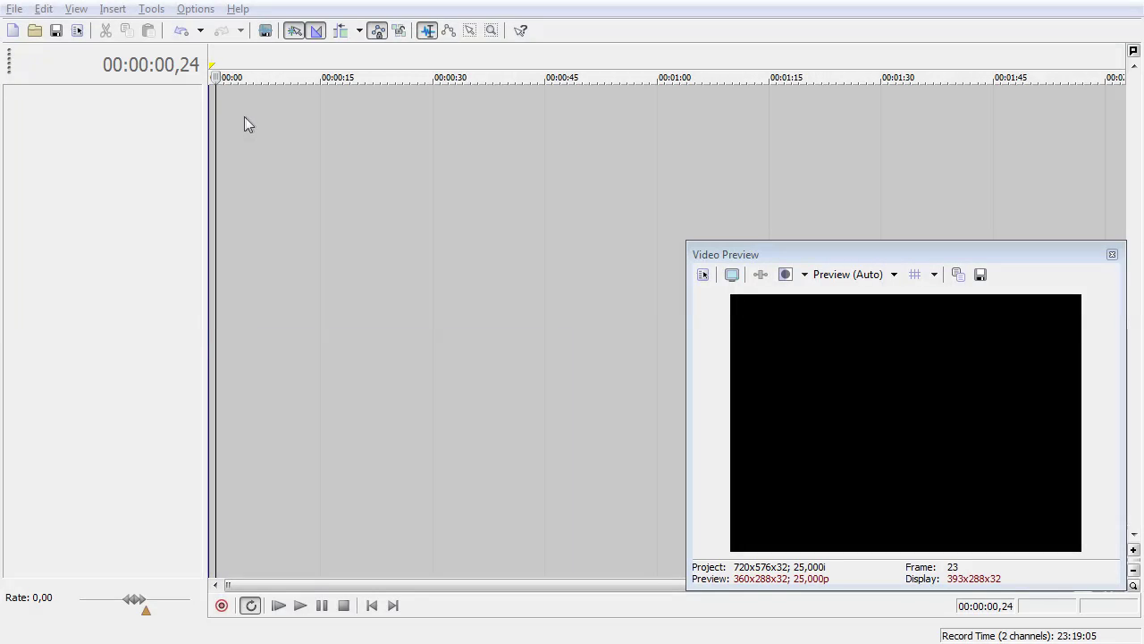
Add two new video tracks to the timeline.
right_click(144, 109)
click(90, 144)
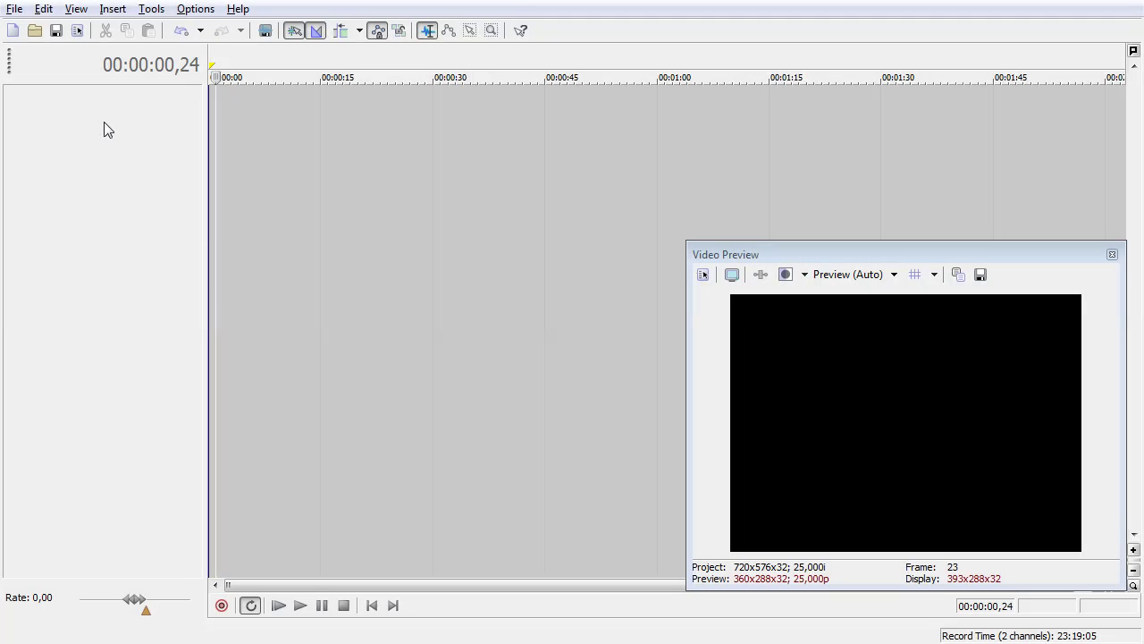
right_click(105, 117)
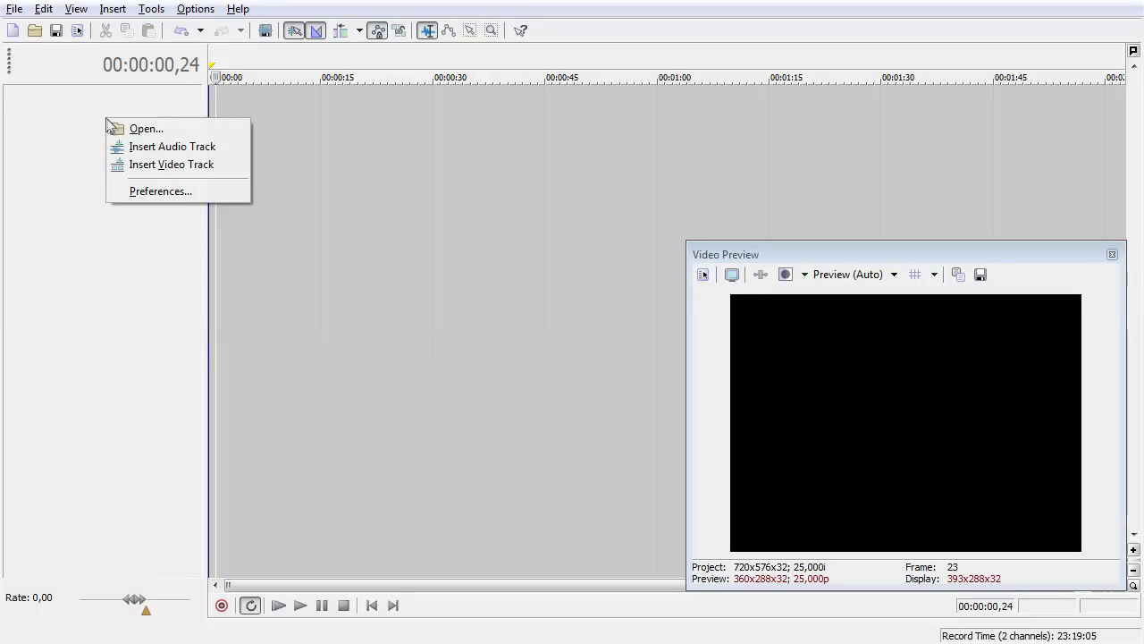
click(178, 165)
right_click(86, 172)
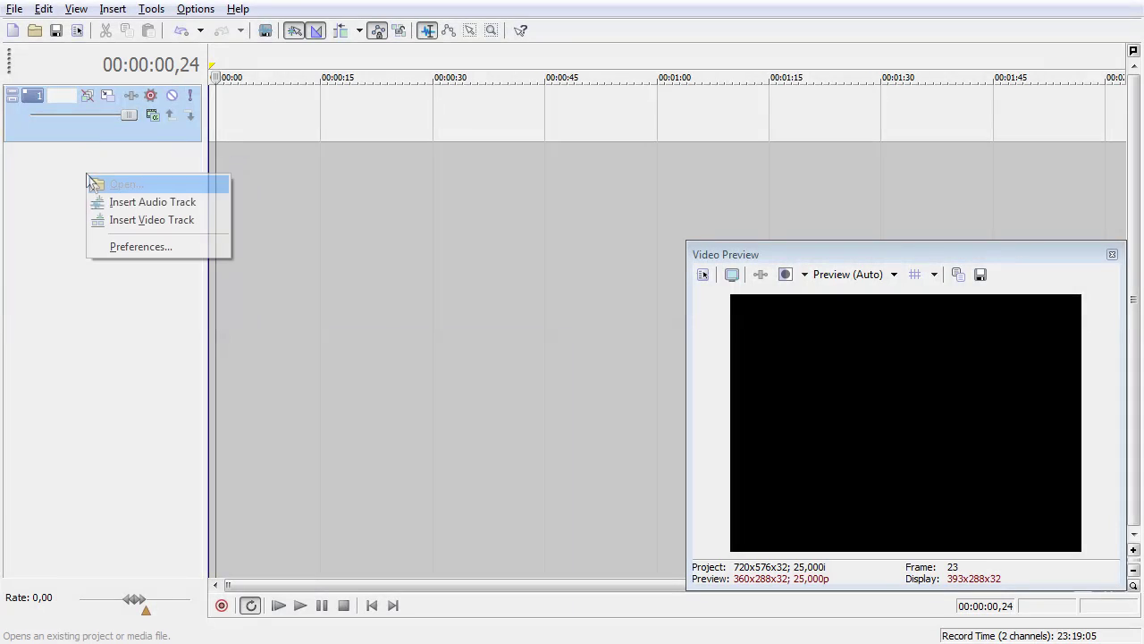
click(145, 221)
Insert a text media event on track 1 and replace Sample Text with 'Hello'.
right_click(220, 111)
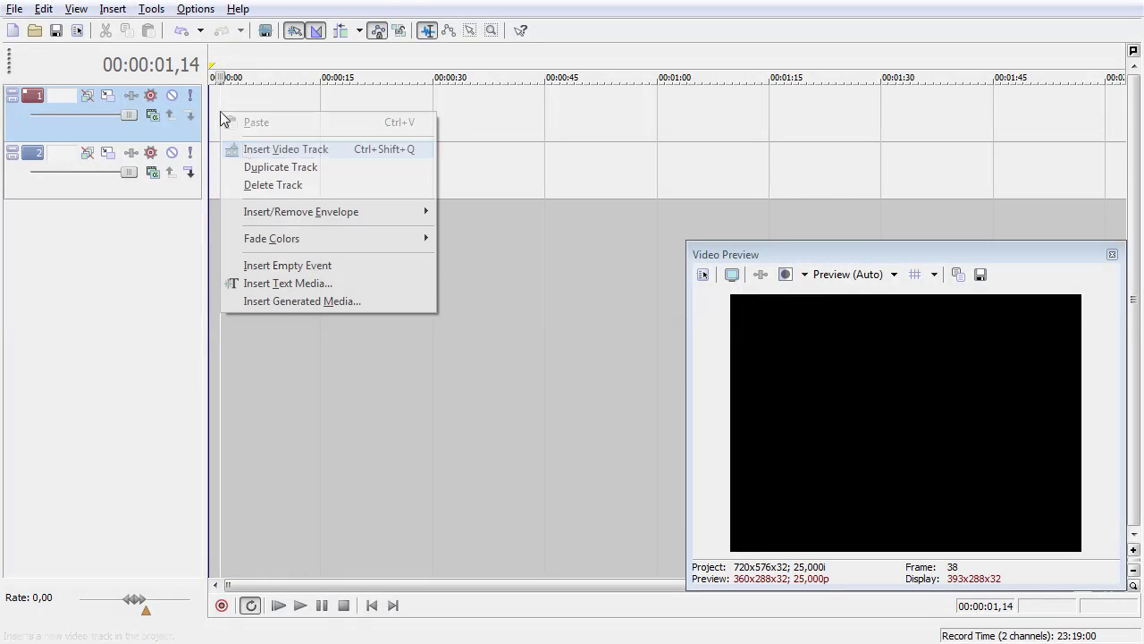
click(288, 283)
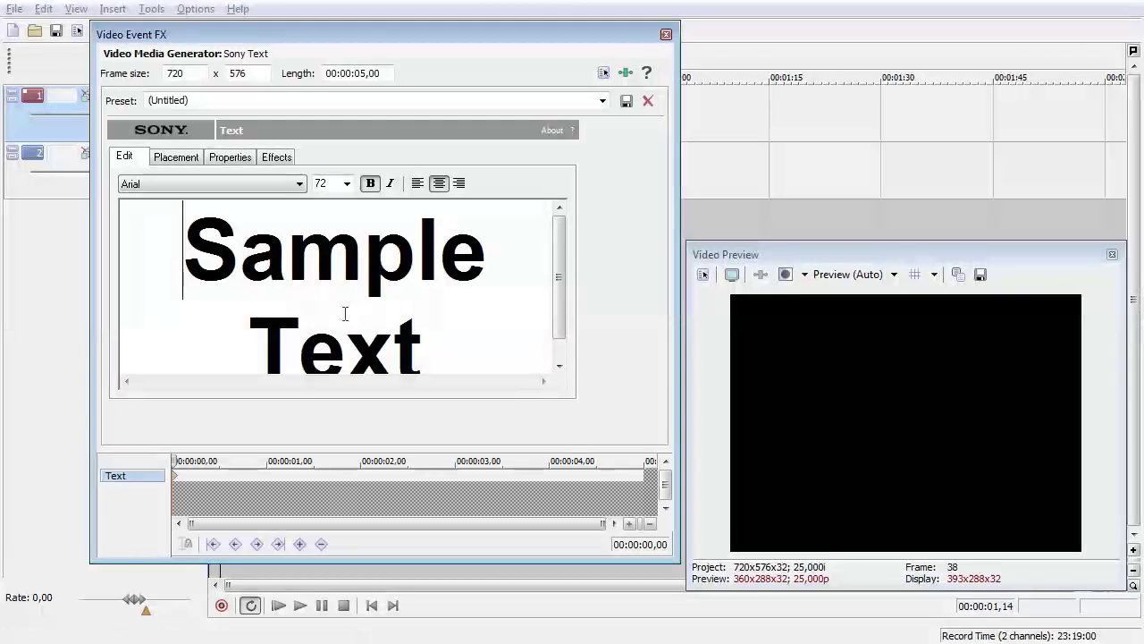
key(ctrl+a)
key(Delete)
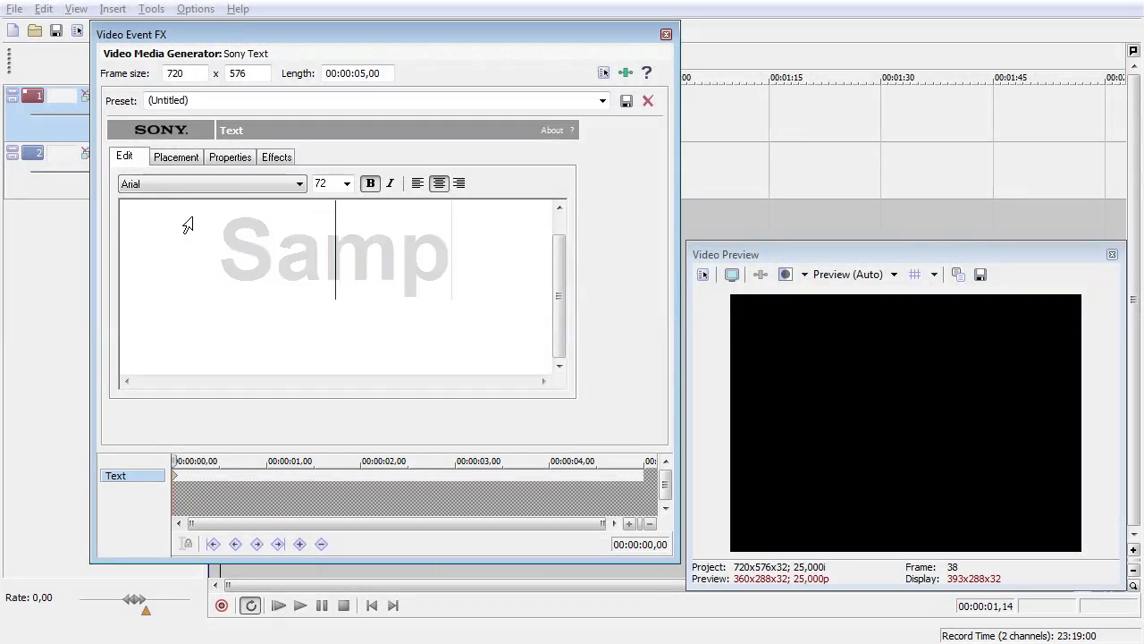
text(H)
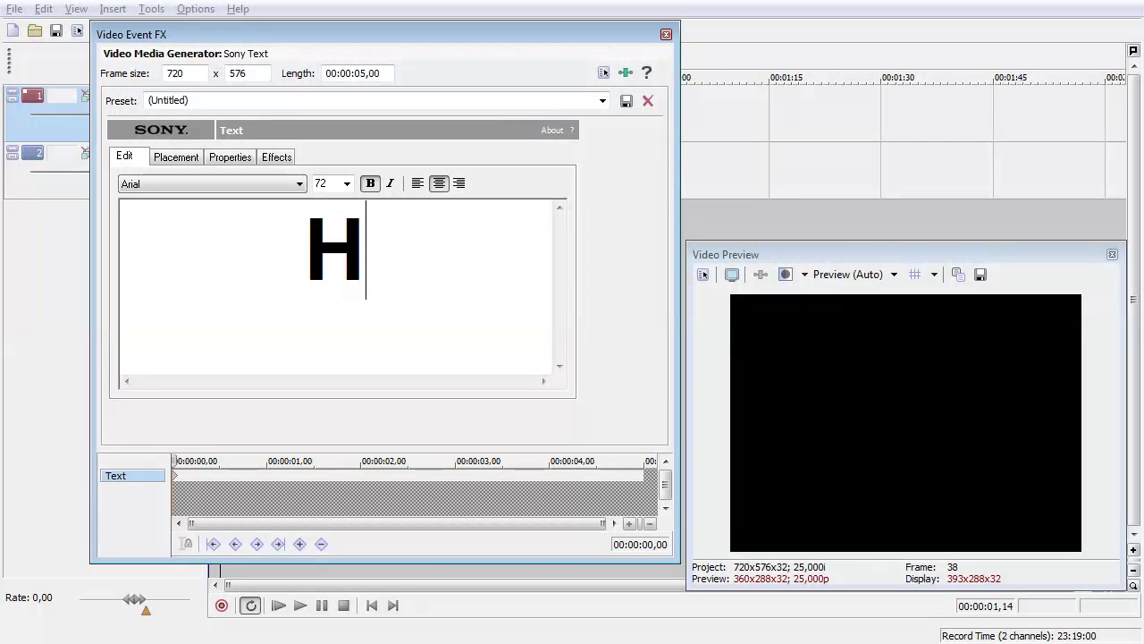
text(eloo)
key(BackSpace)
key(BackSpace)
text(lo)
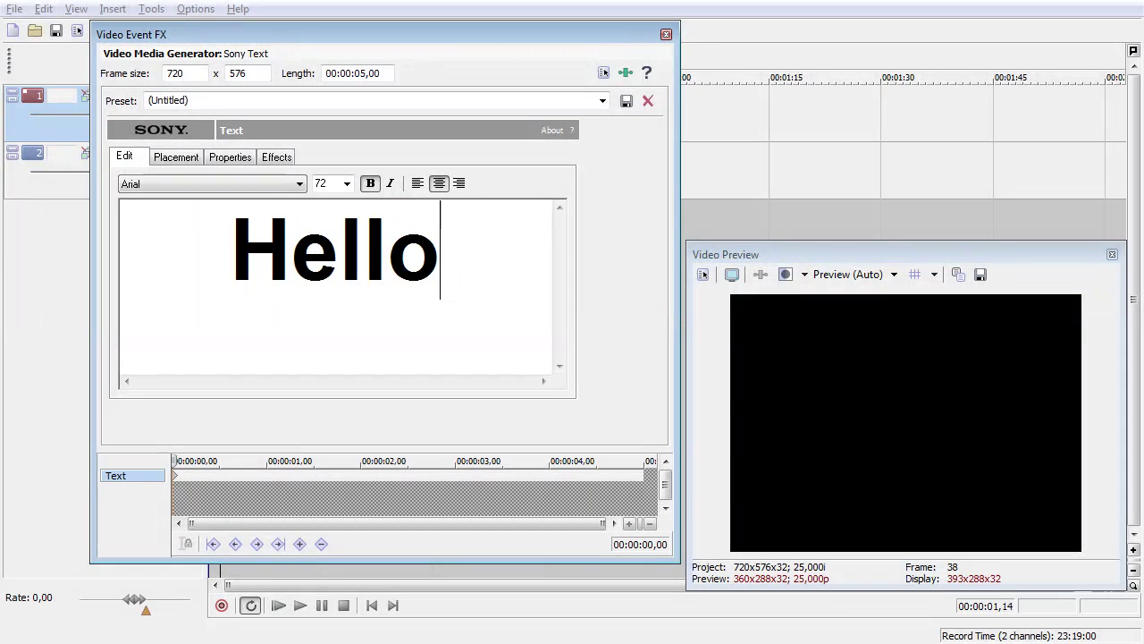
Copy the Hello text event onto track 2 as a new copy of the media.
click(666, 34)
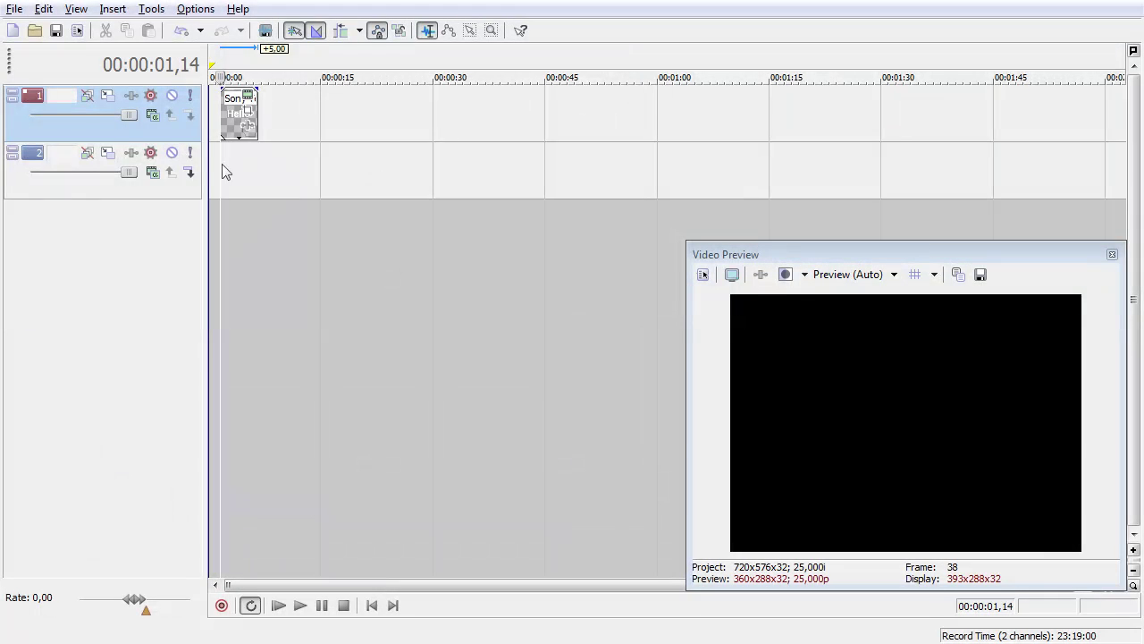
drag(241, 121, 237, 179)
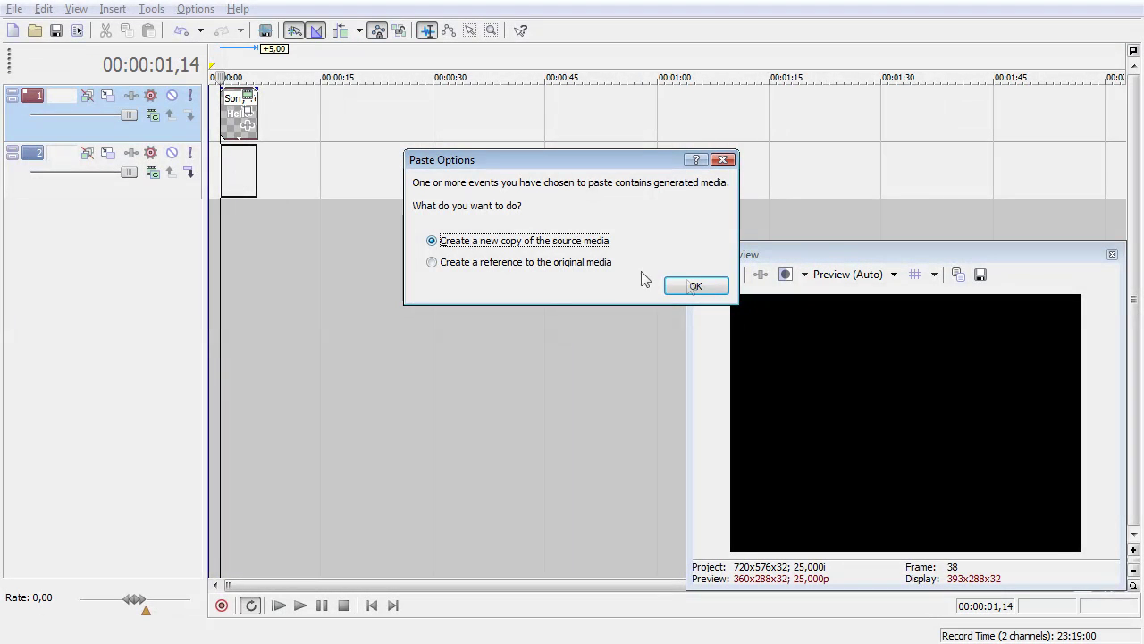
click(696, 286)
Change the copied event's text from 'Hello' to 'World'.
click(235, 170)
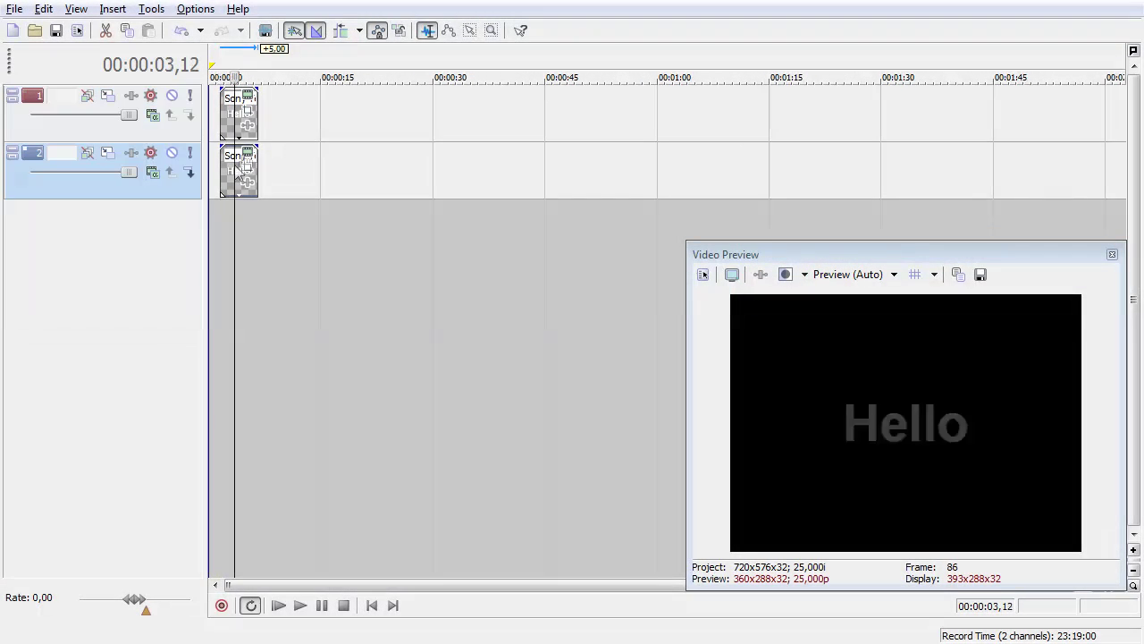
click(248, 183)
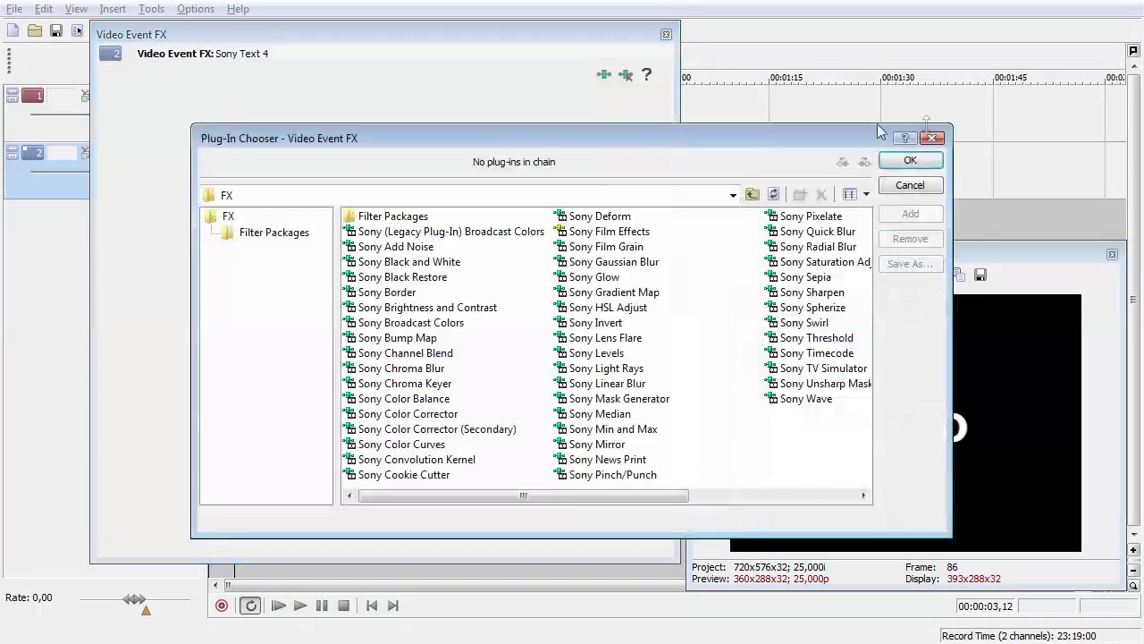
click(911, 185)
click(237, 158)
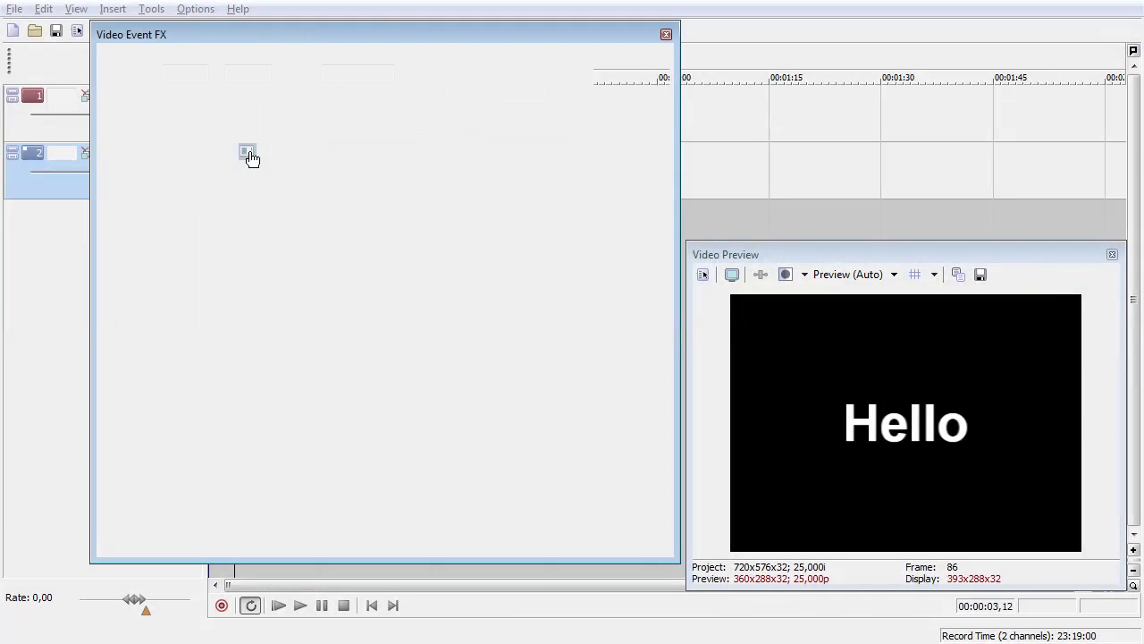
drag(465, 259, 235, 224)
text(World)
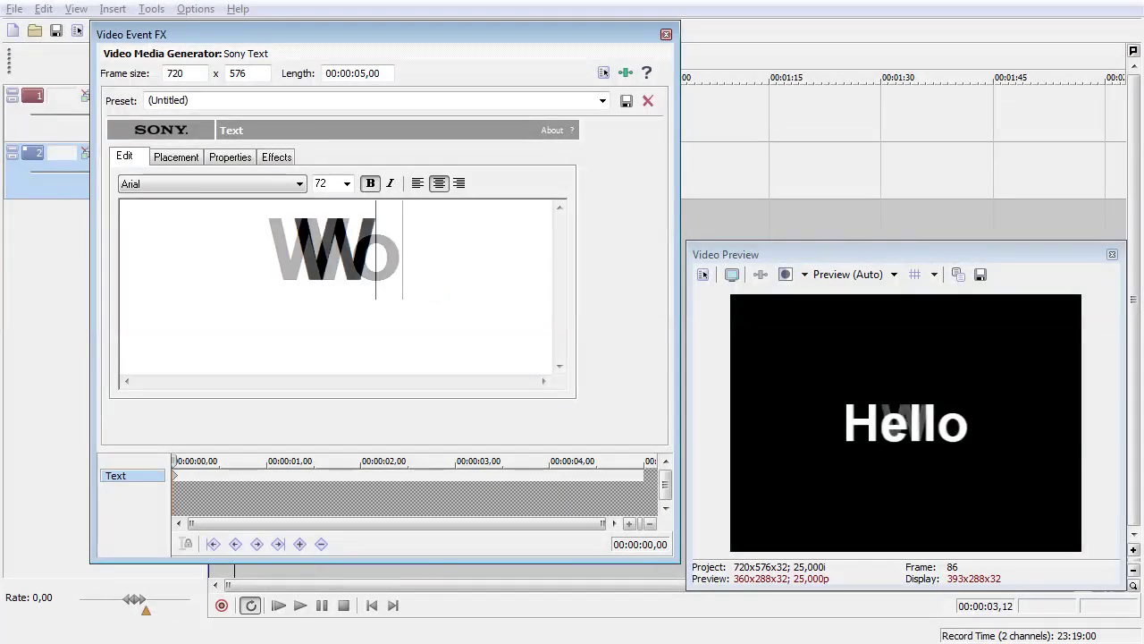
click(666, 34)
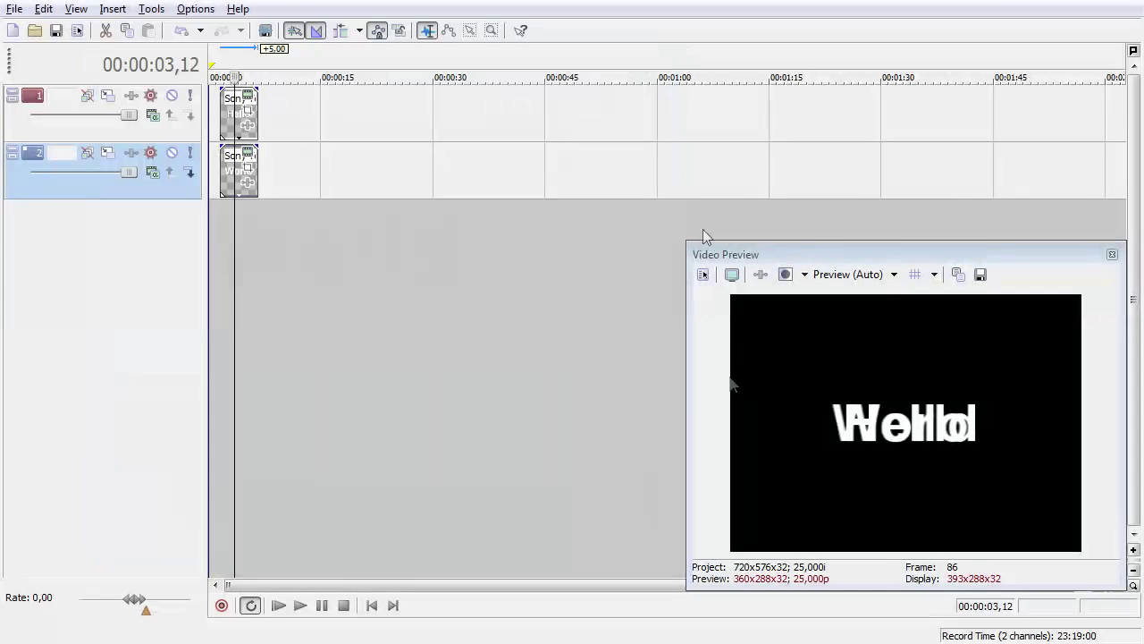
click(190, 174)
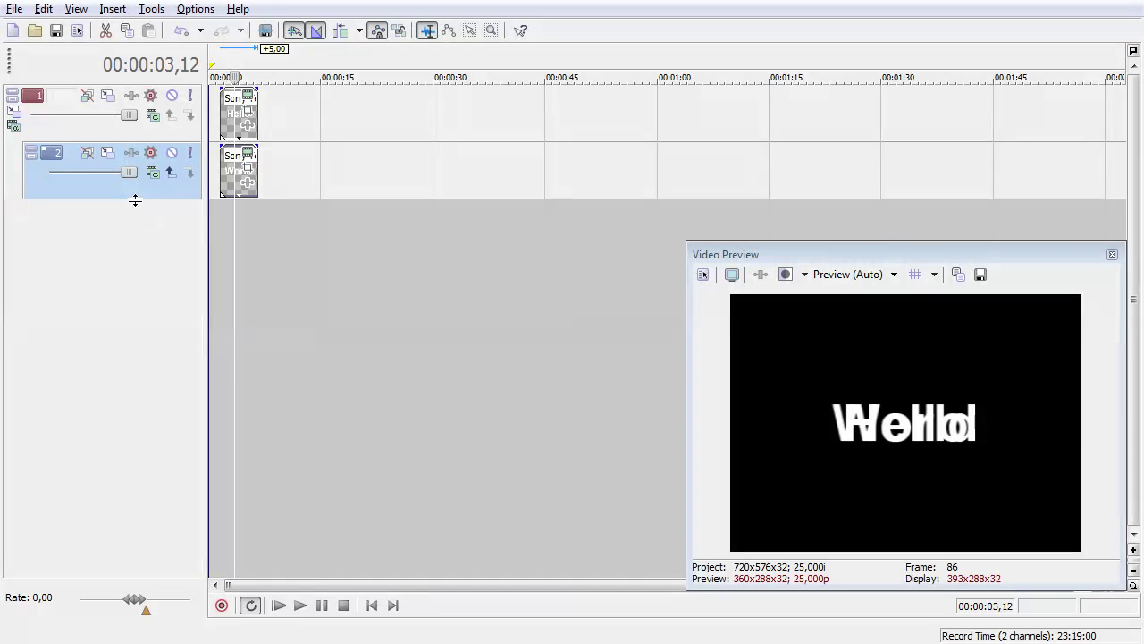
Bring up the compositing mode choices for the World track on track 2.
click(153, 175)
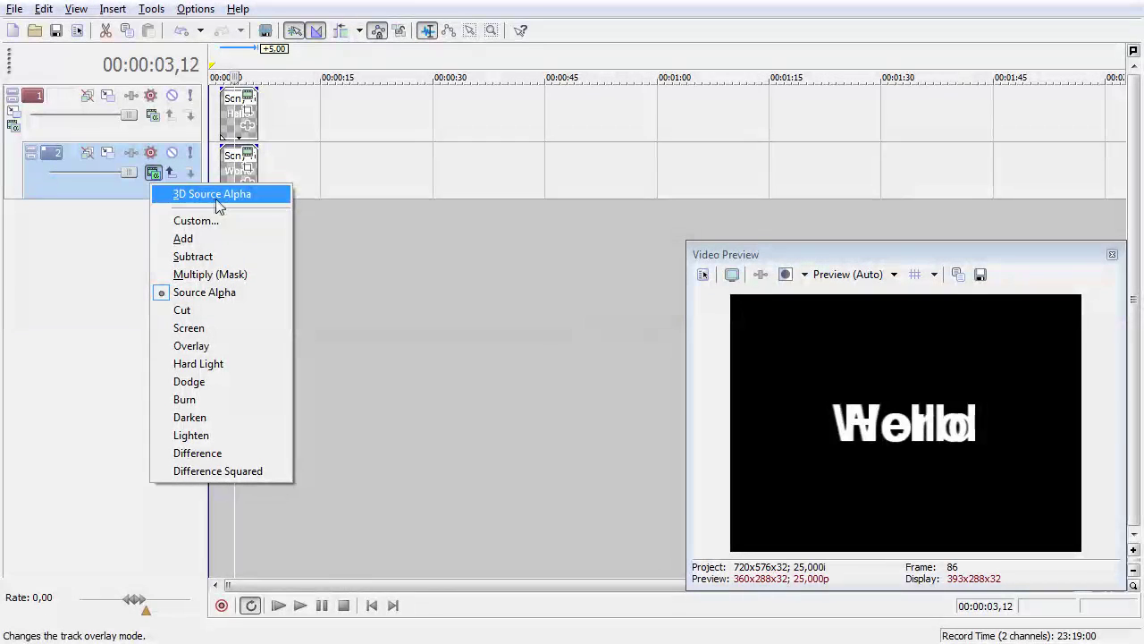
Set the World and Hello tracks' compositing mode to 3D Source Alpha.
click(213, 196)
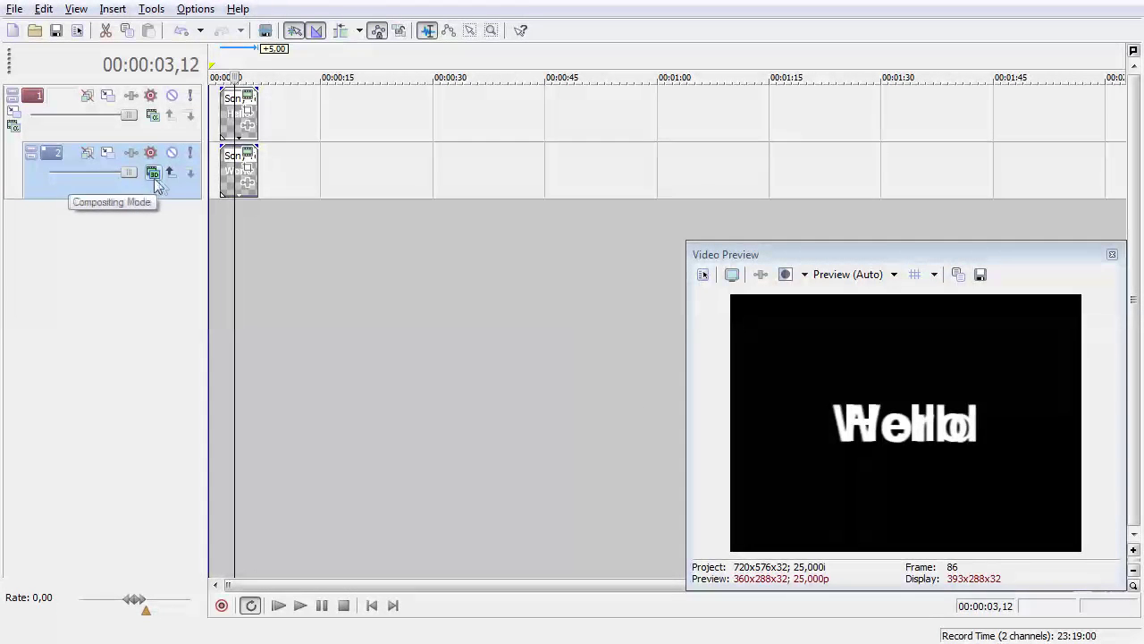
click(152, 115)
click(202, 137)
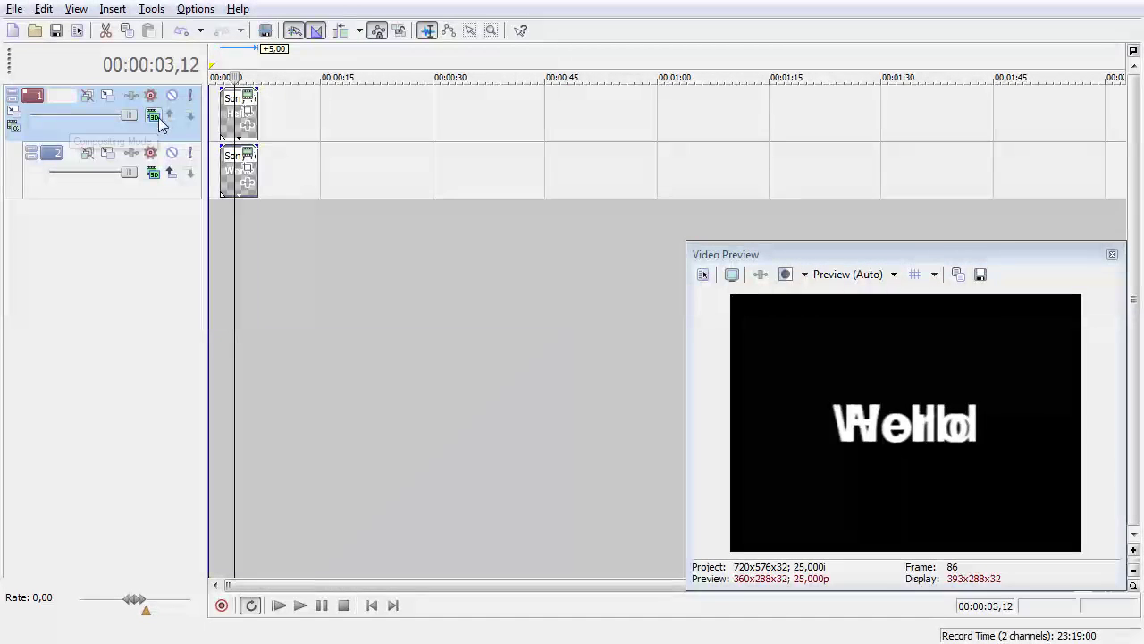
Set track 1's parent composite mode to 3D Source Alpha.
click(12, 126)
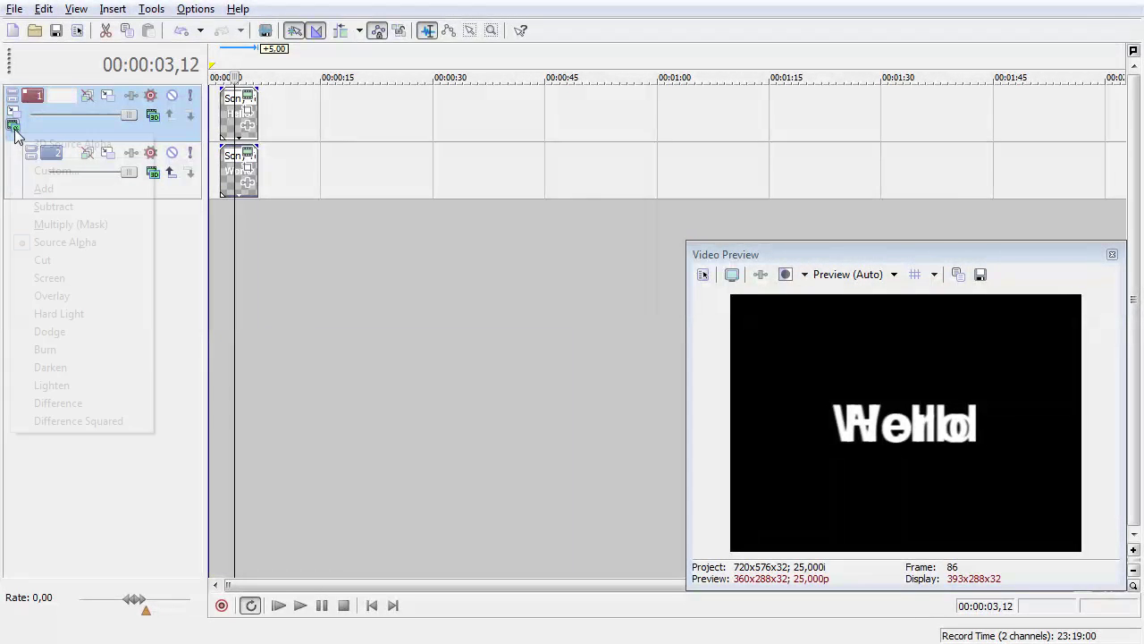
click(40, 144)
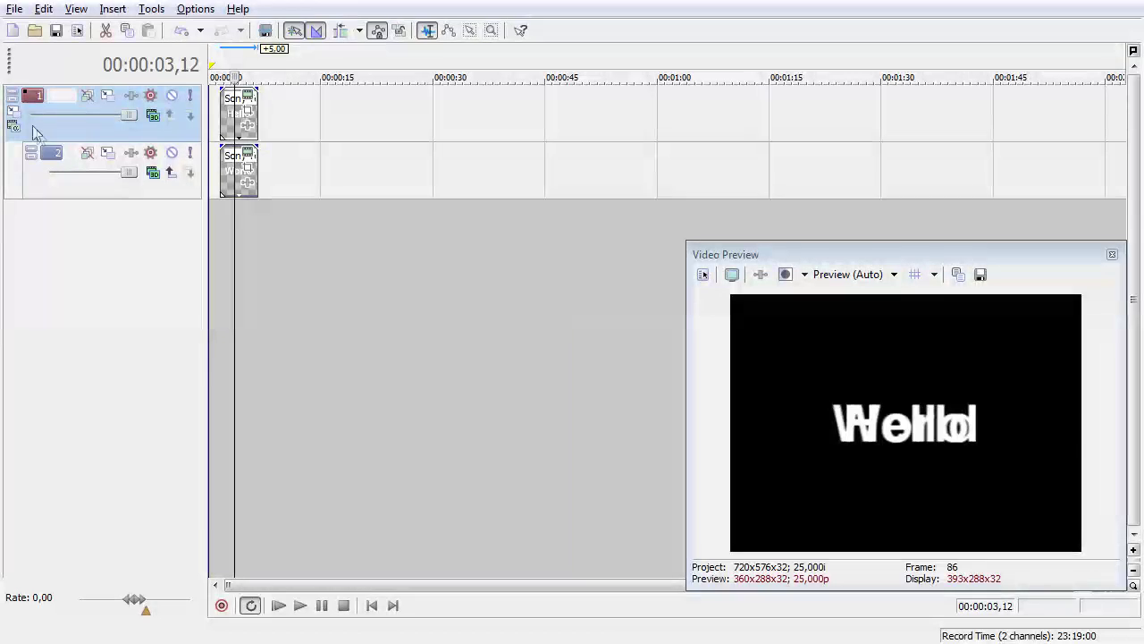
click(12, 126)
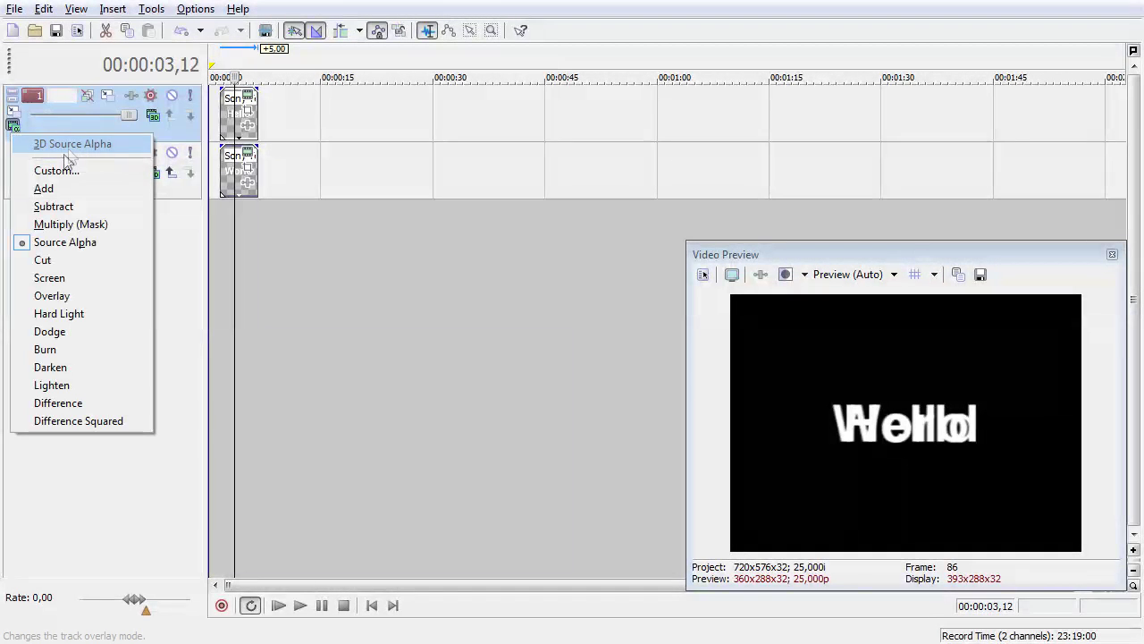
click(16, 124)
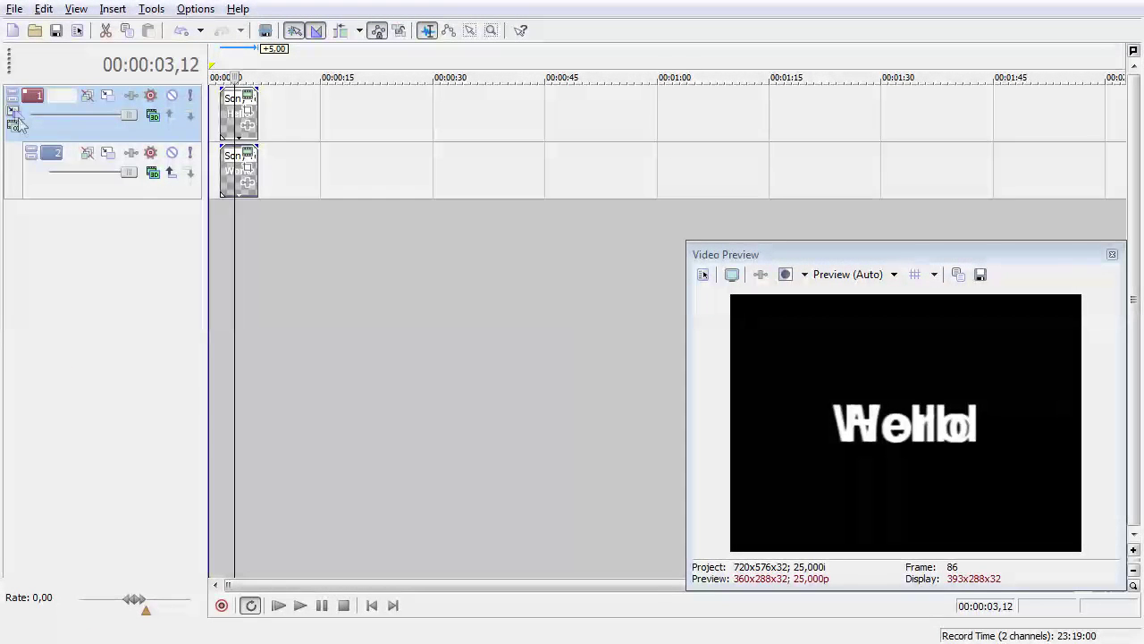
click(13, 126)
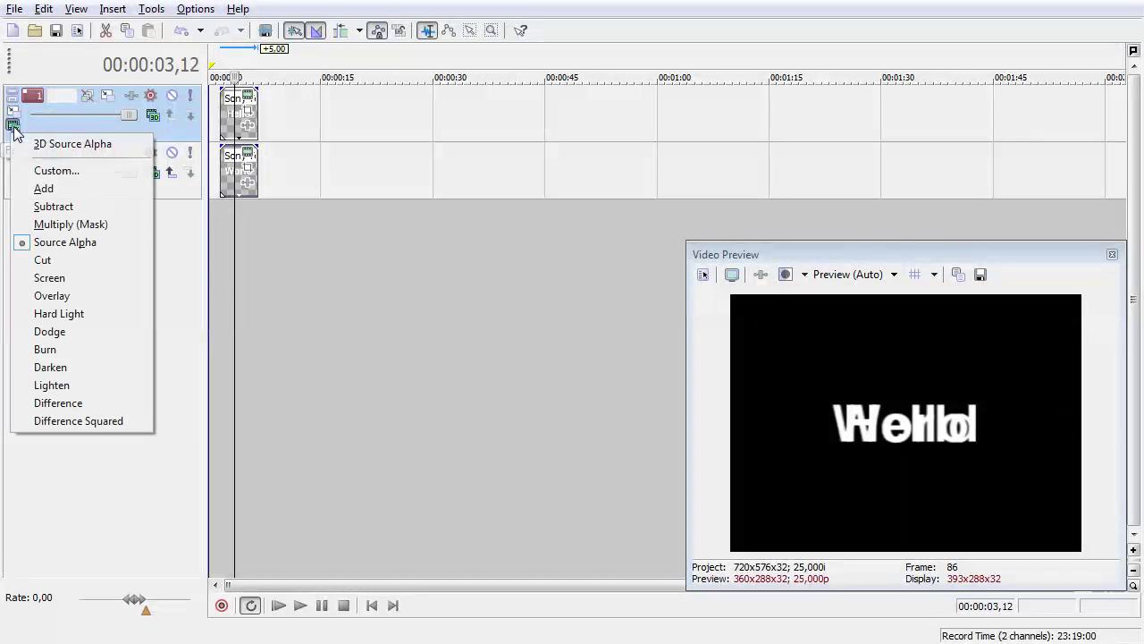
click(56, 145)
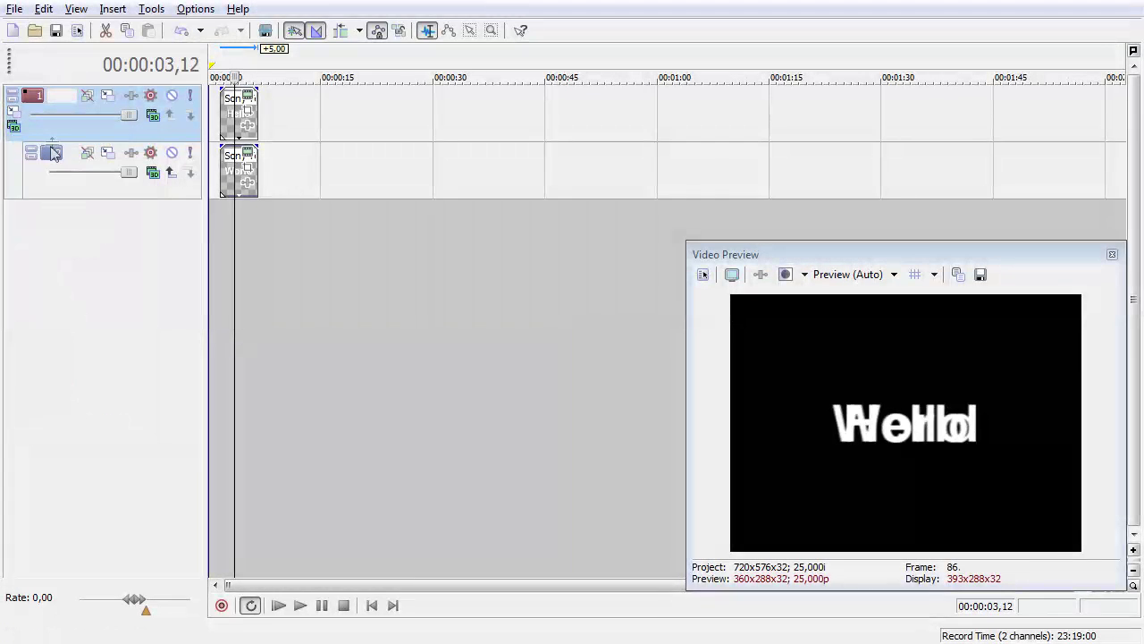
Move track 1's Hello text to X -6.72 and Z about 256 in Track Motion.
click(108, 97)
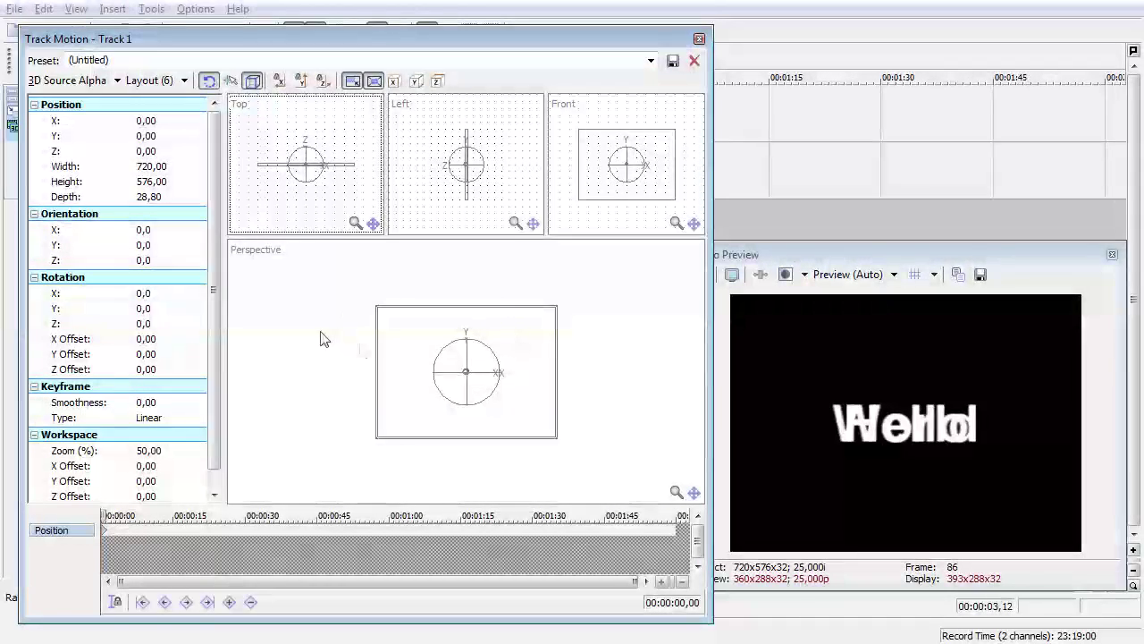
scroll(587, 400, down, 3)
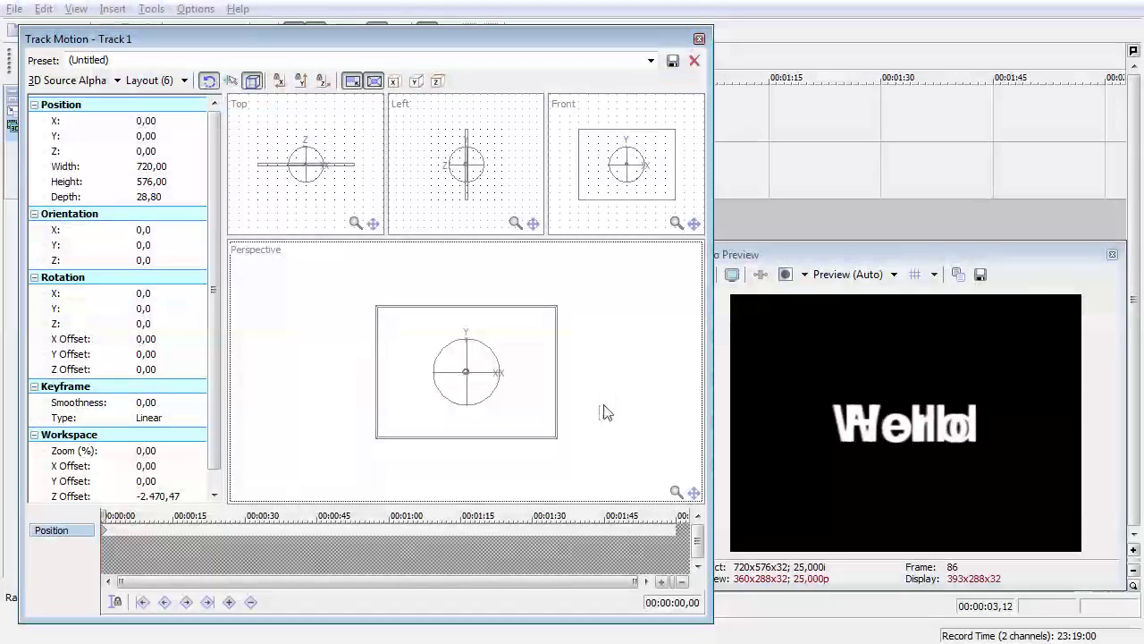
drag(604, 412, 498, 375)
click(338, 174)
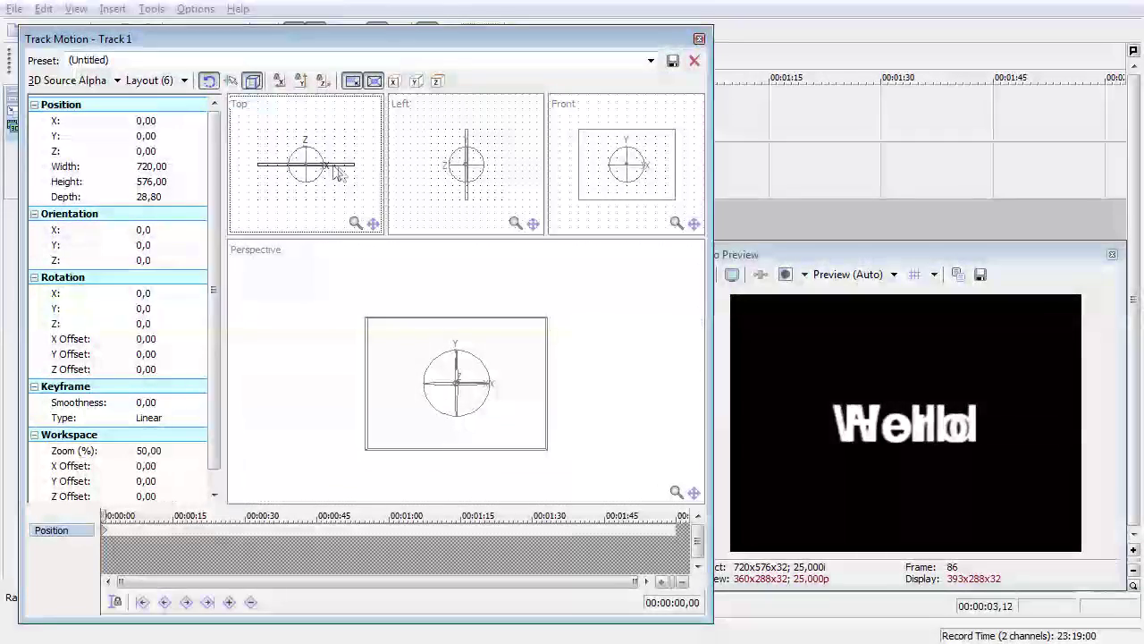
drag(344, 172, 335, 134)
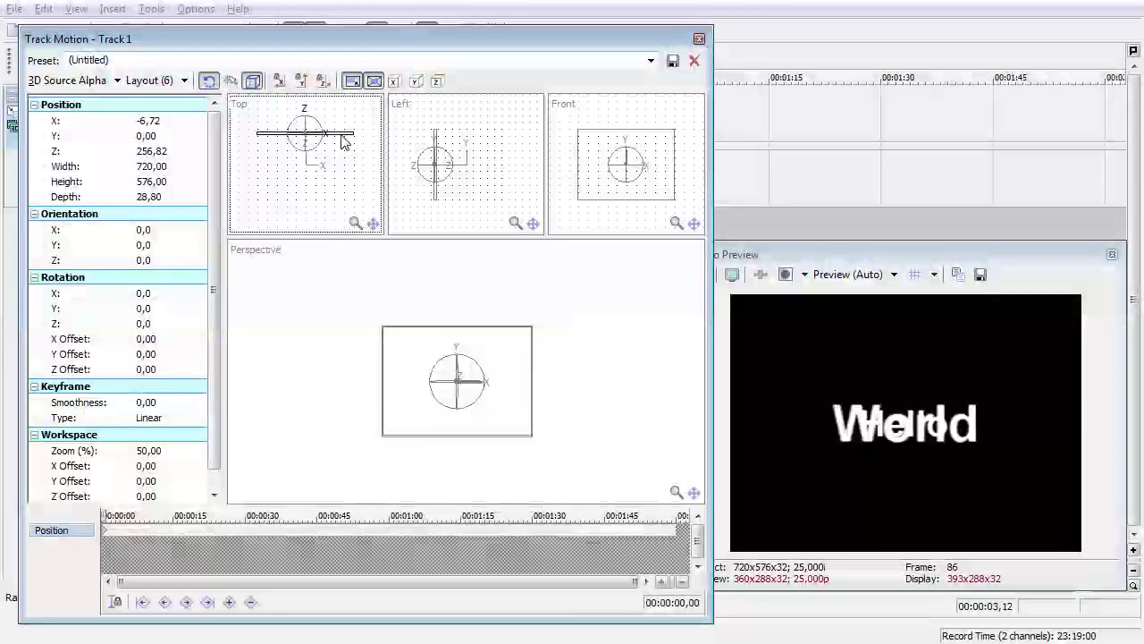
click(699, 38)
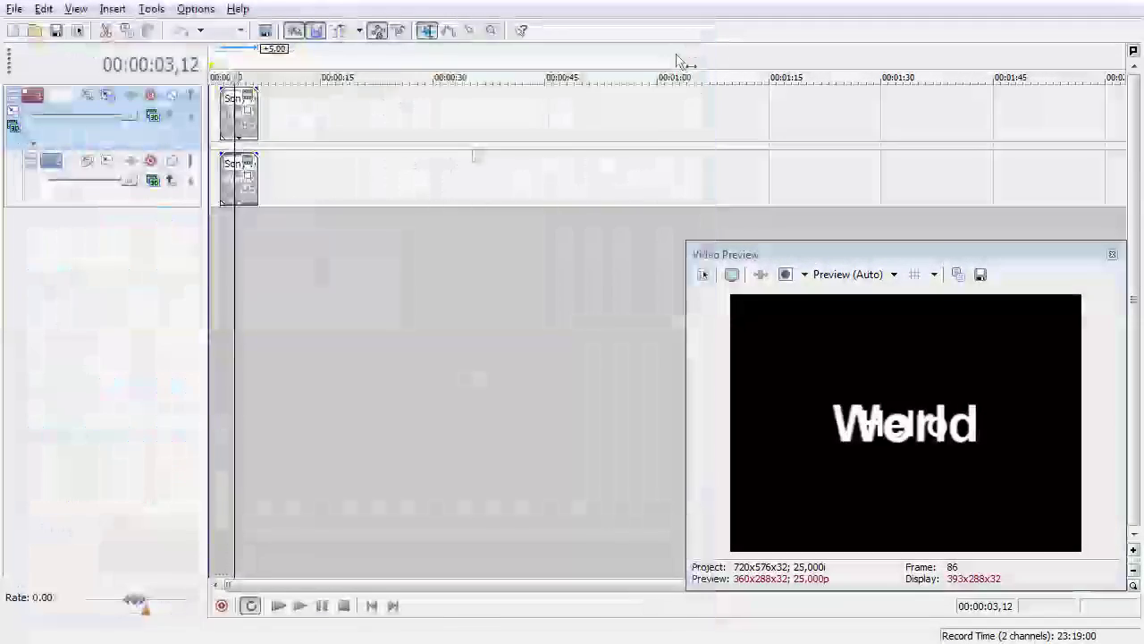
click(106, 162)
Give track 2's World text a negative Z position, bringing it toward the viewer.
mouse_move(346, 172)
mouse_down()
mouse_move(347, 221)
mouse_move(347, 187)
mouse_up()
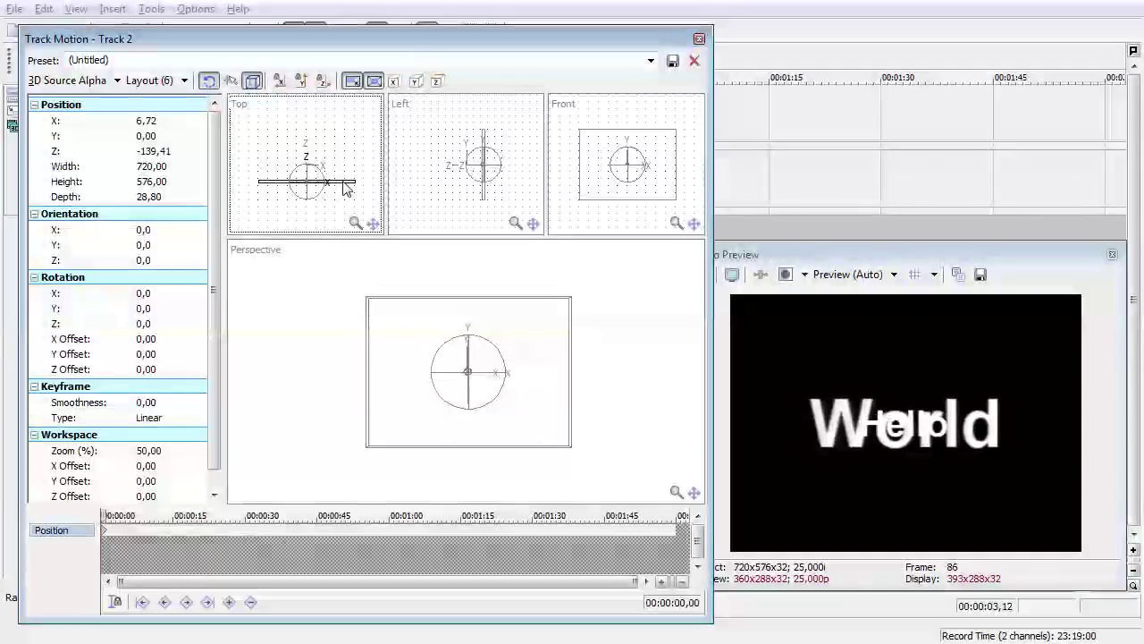
click(5, 107)
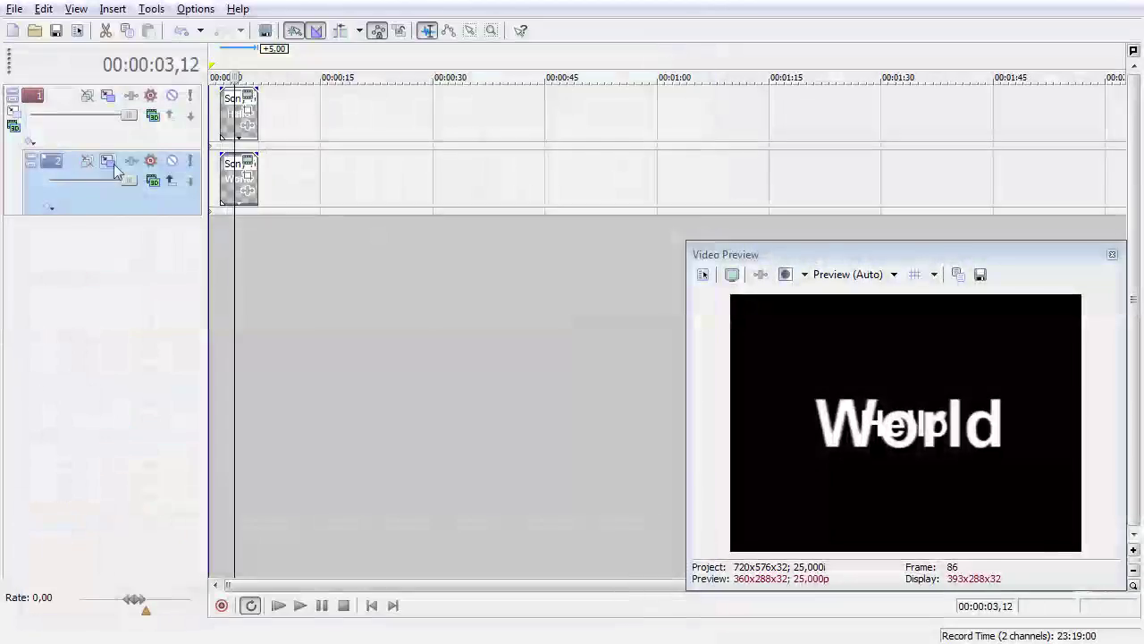
click(12, 110)
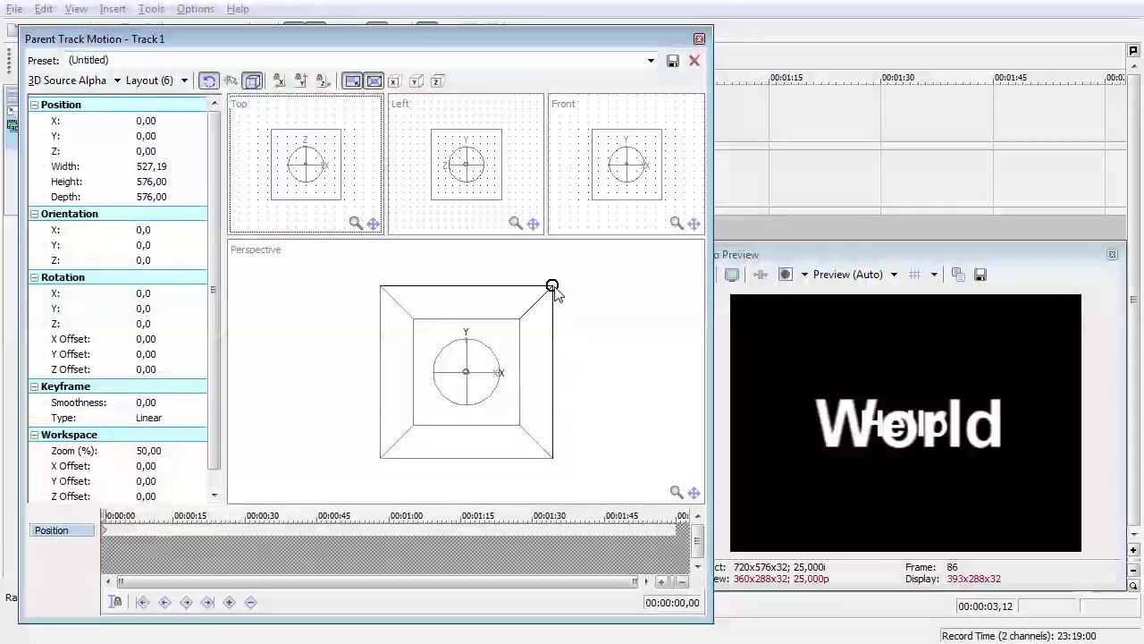
Resize the parent frame to about 520,91 wide and rotate it to Orientation Y 48.8.
drag(553, 286, 518, 337)
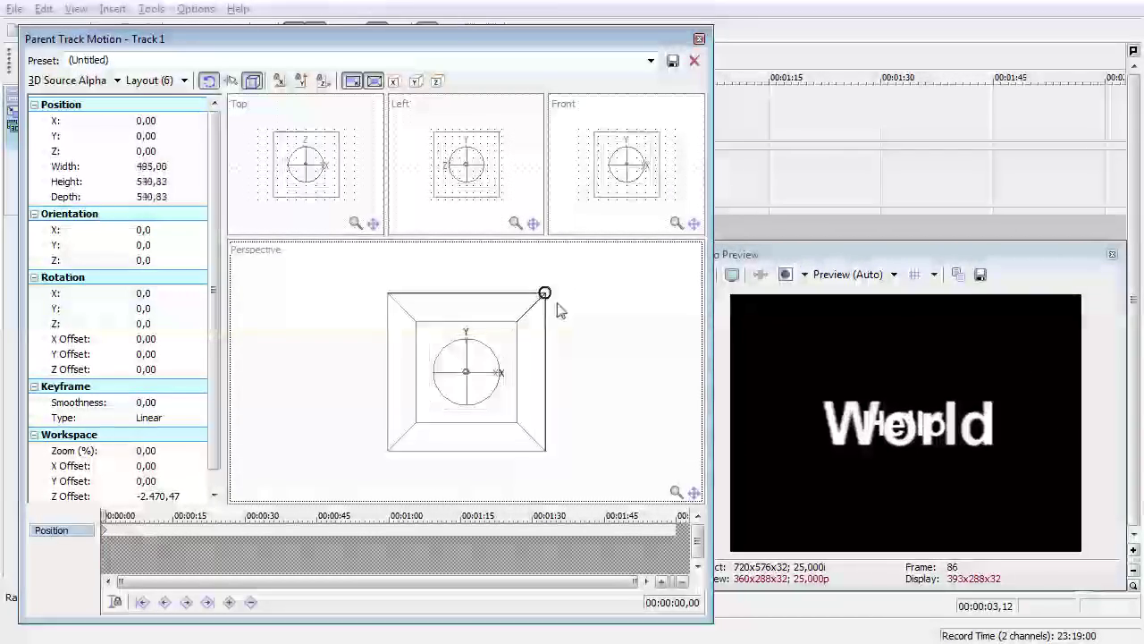
mouse_move(544, 293)
mouse_down()
mouse_move(524, 312)
mouse_move(551, 288)
mouse_up()
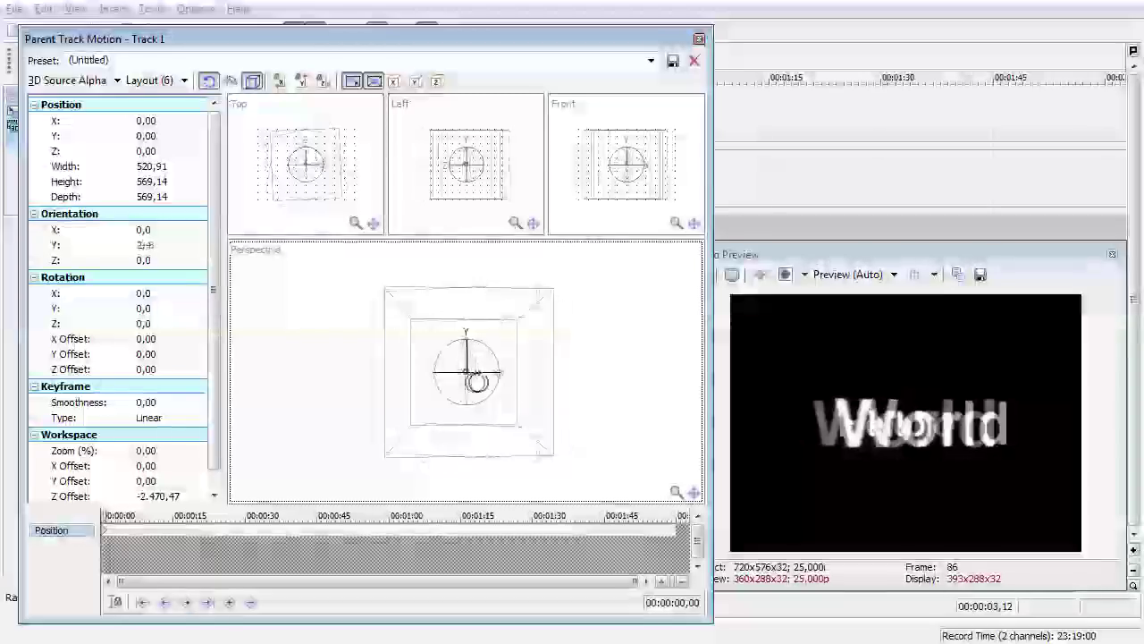
drag(458, 385, 496, 409)
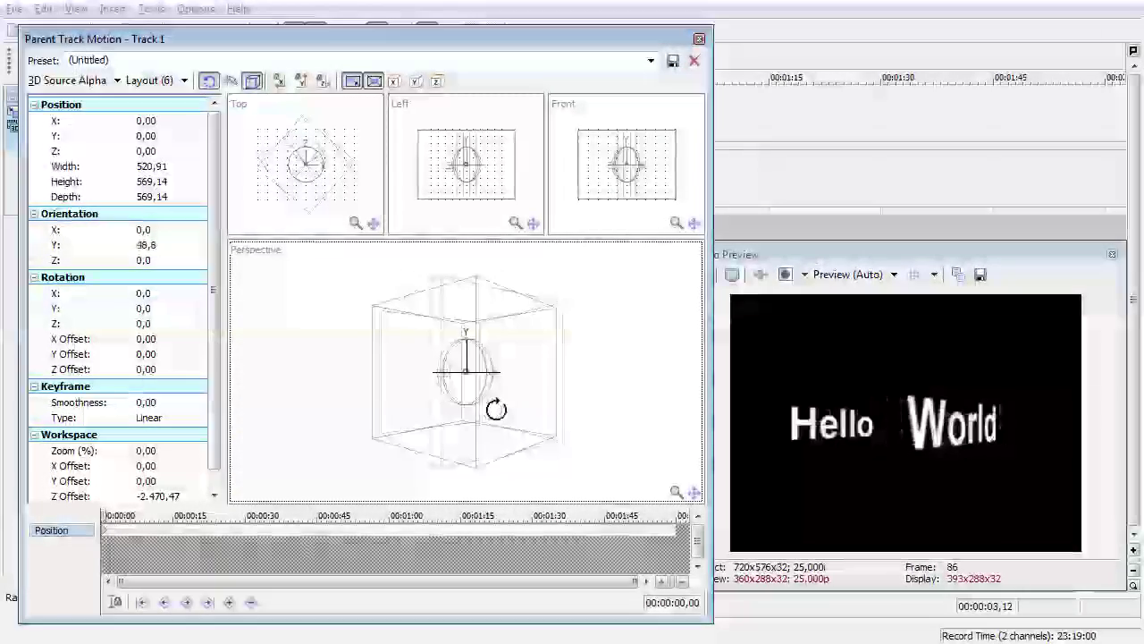
click(700, 39)
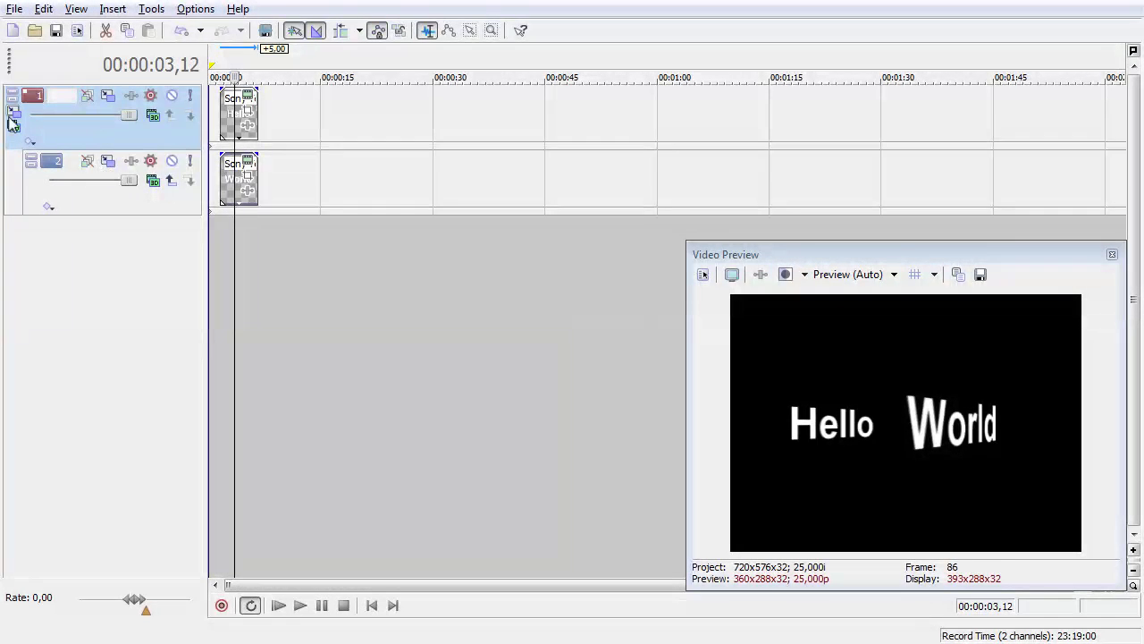
Keyframe the parent rotation at Y -48.8 at the start, plus a second rotation at about 1:06.
click(13, 119)
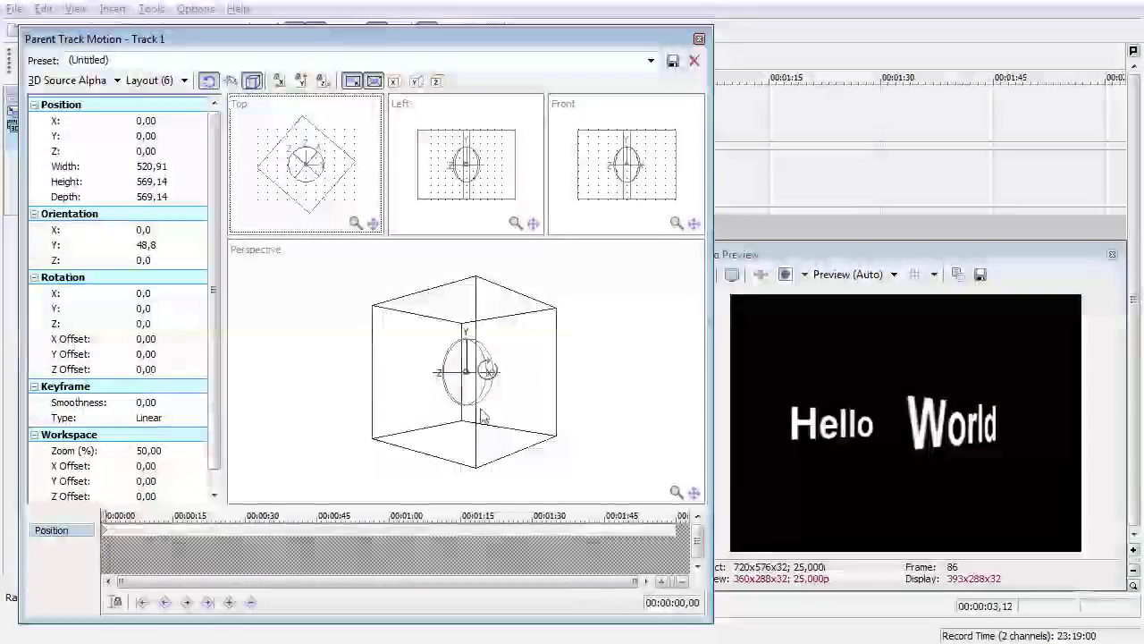
drag(480, 369, 442, 385)
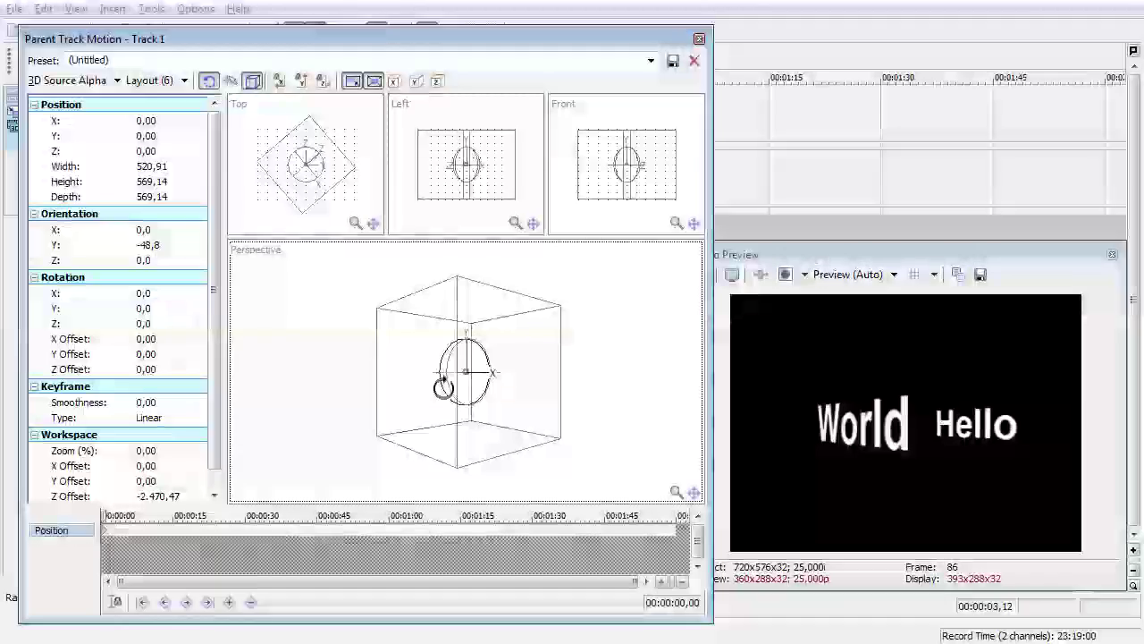
click(421, 532)
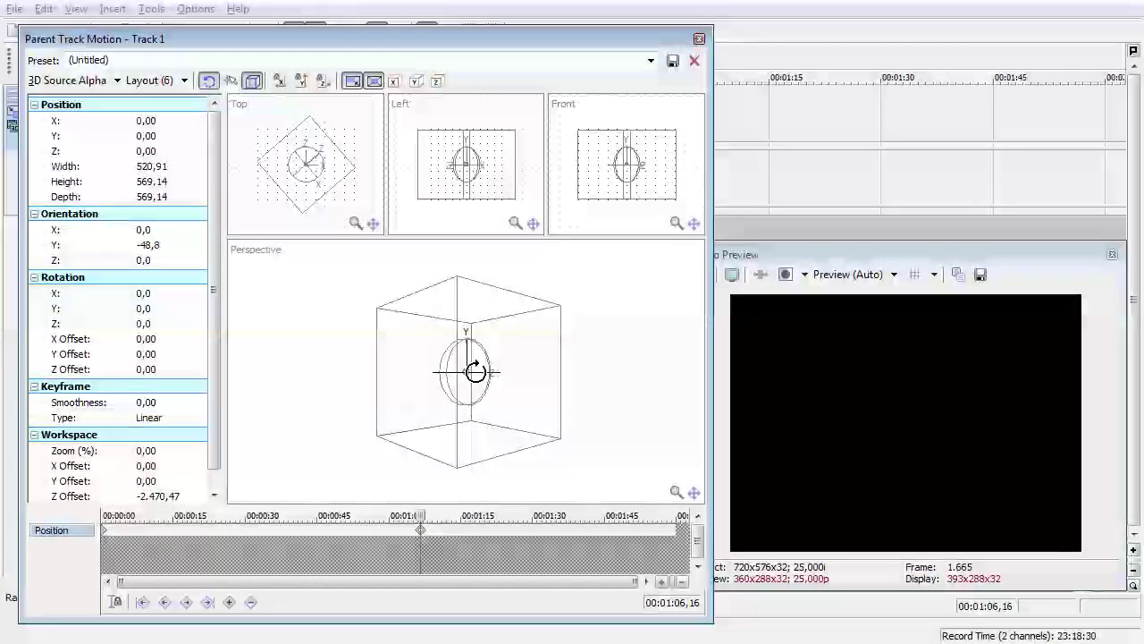
drag(470, 372, 504, 378)
drag(421, 518, 160, 519)
click(699, 39)
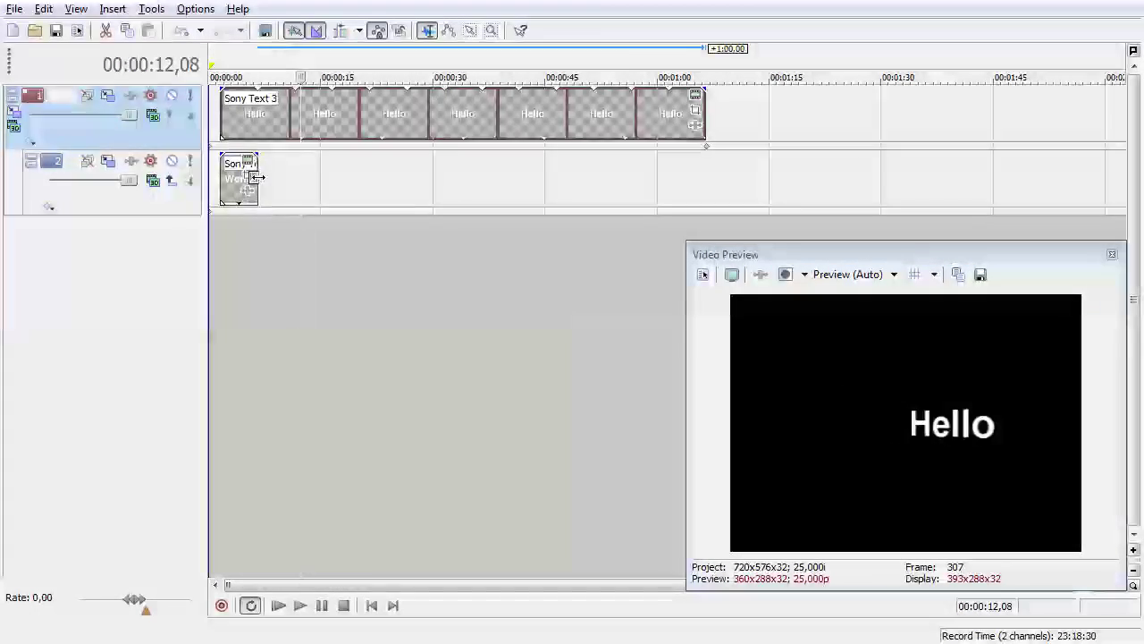
Stretch the World and Hello events to run from the timeline start to about 1:03.
drag(257, 190, 706, 191)
drag(221, 185, 191, 185)
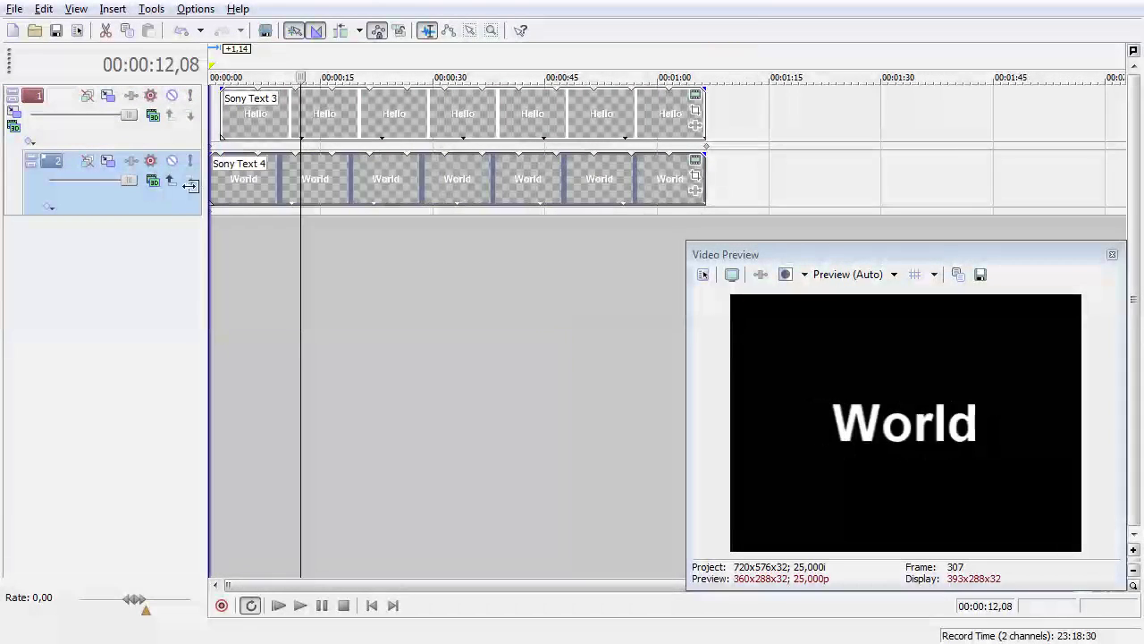
drag(224, 123, 210, 123)
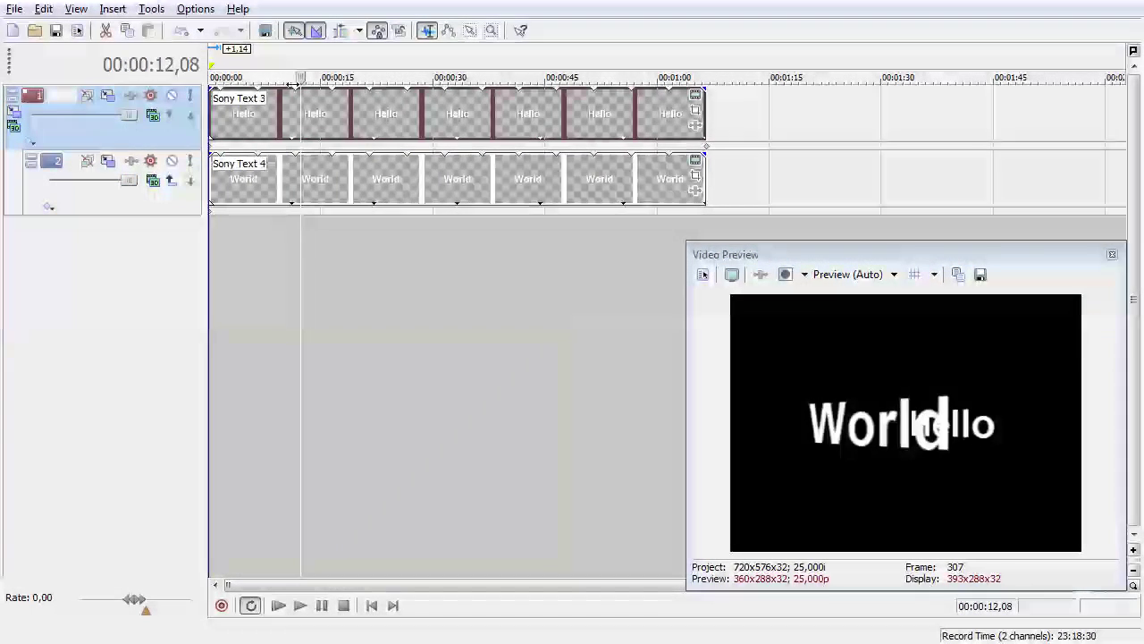
Lower the Hello event's opacity to 91%.
mouse_move(290, 77)
mouse_down()
mouse_move(277, 78)
mouse_move(297, 78)
mouse_up()
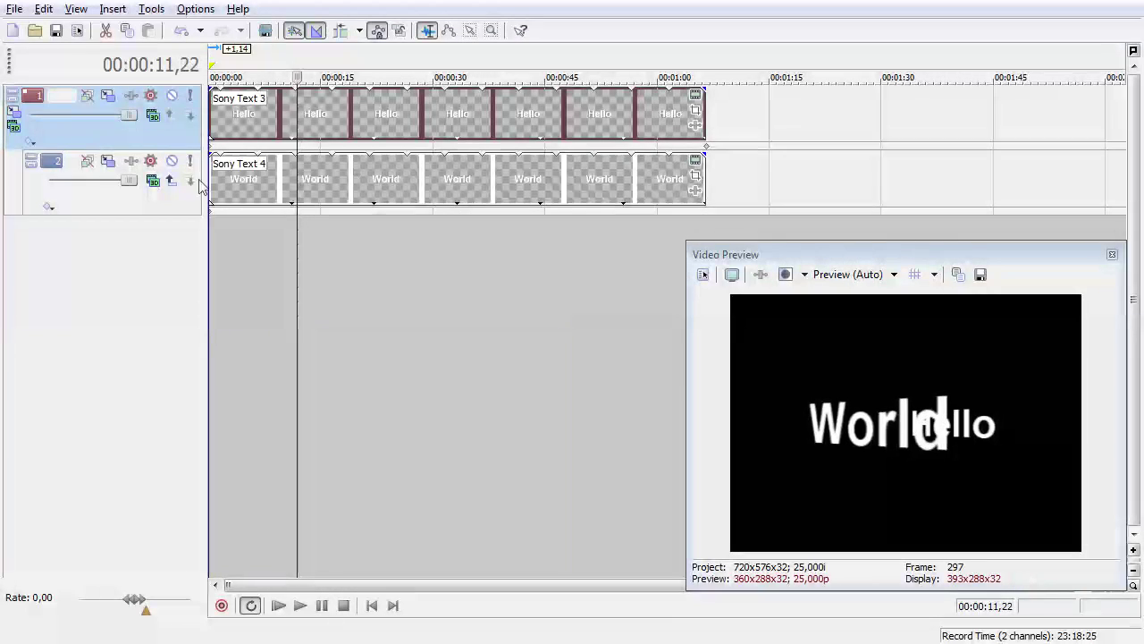
scroll(345, 164, down, 10)
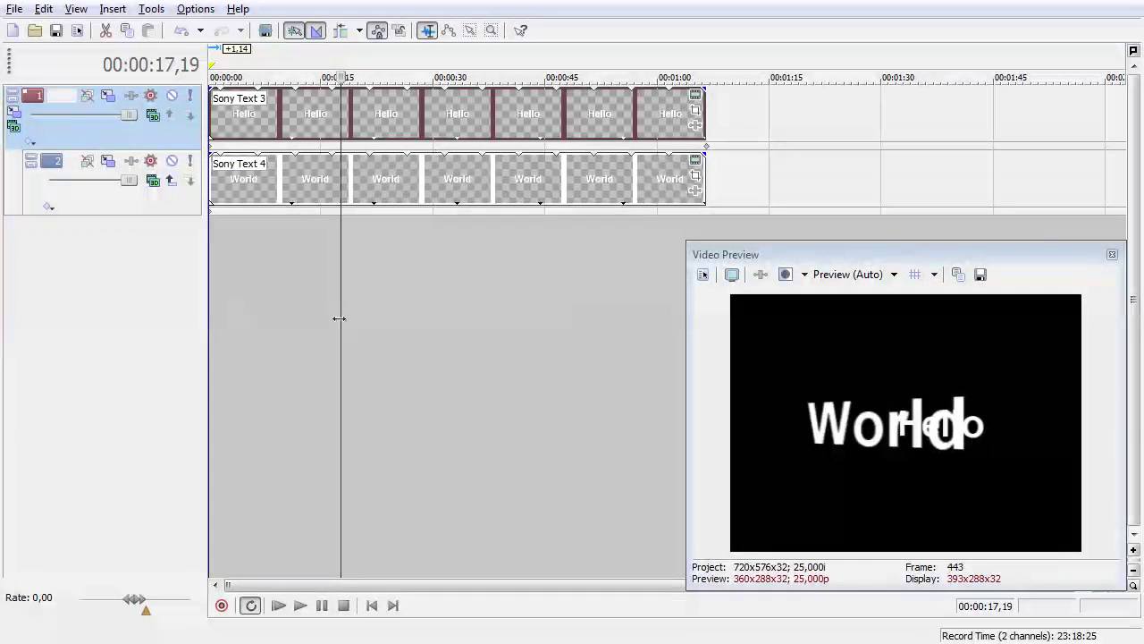
drag(341, 317, 362, 323)
drag(570, 329, 265, 350)
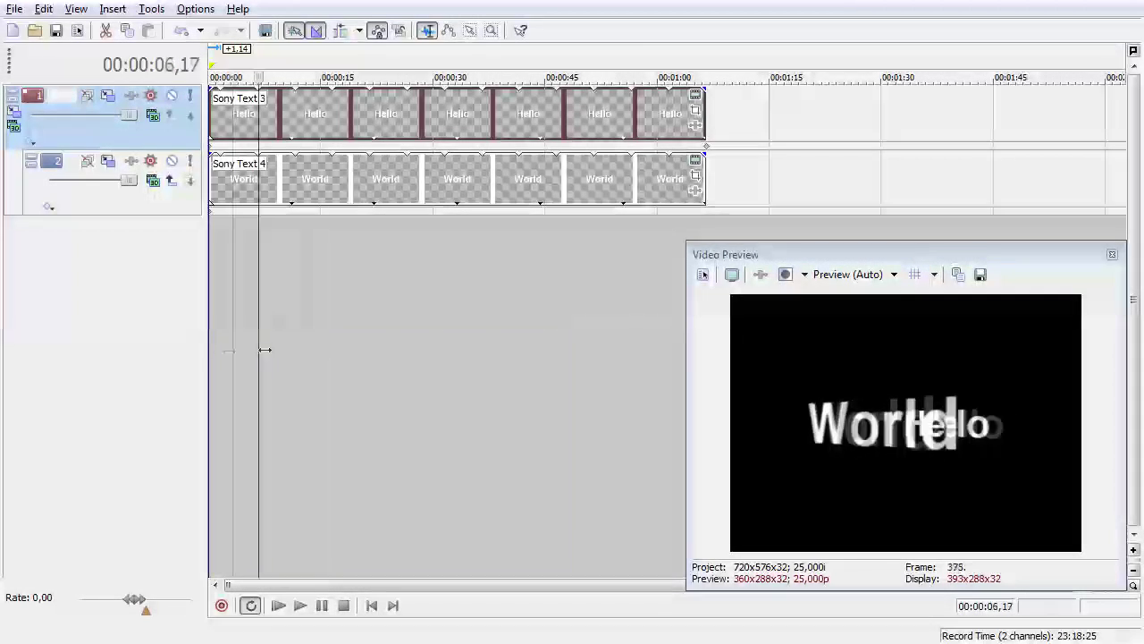
drag(389, 355, 249, 366)
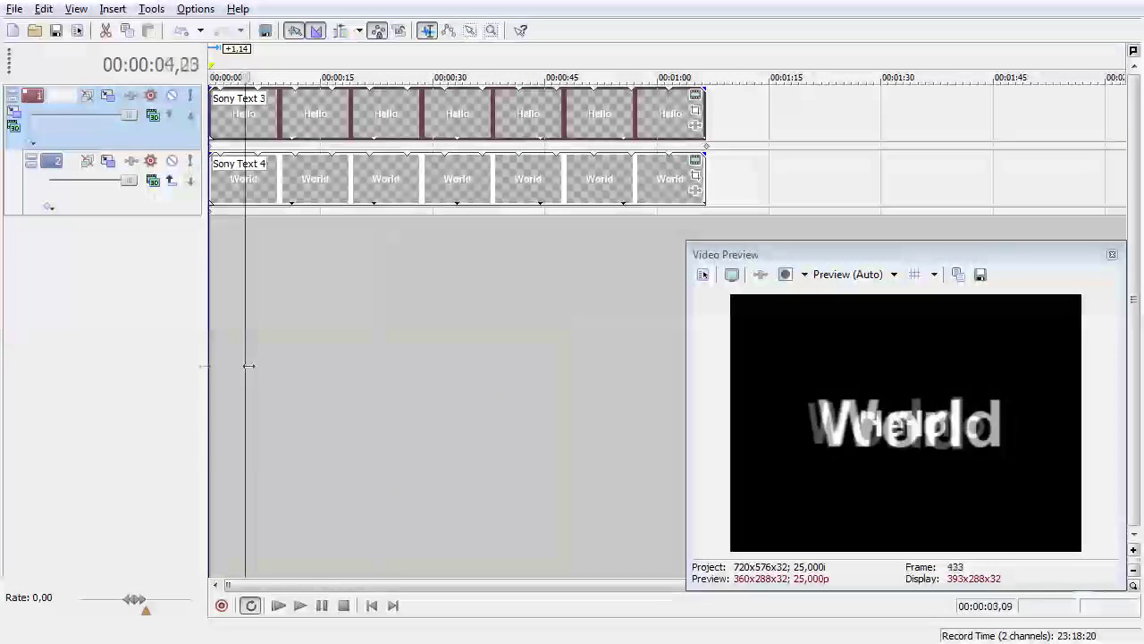
drag(491, 93, 486, 116)
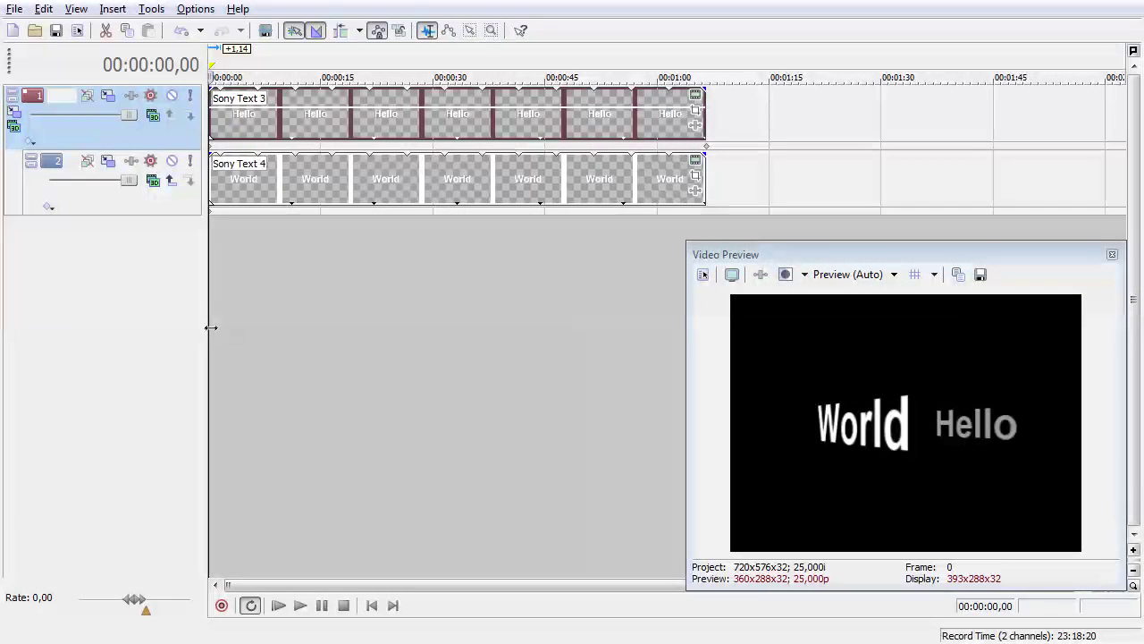
drag(210, 328, 246, 306)
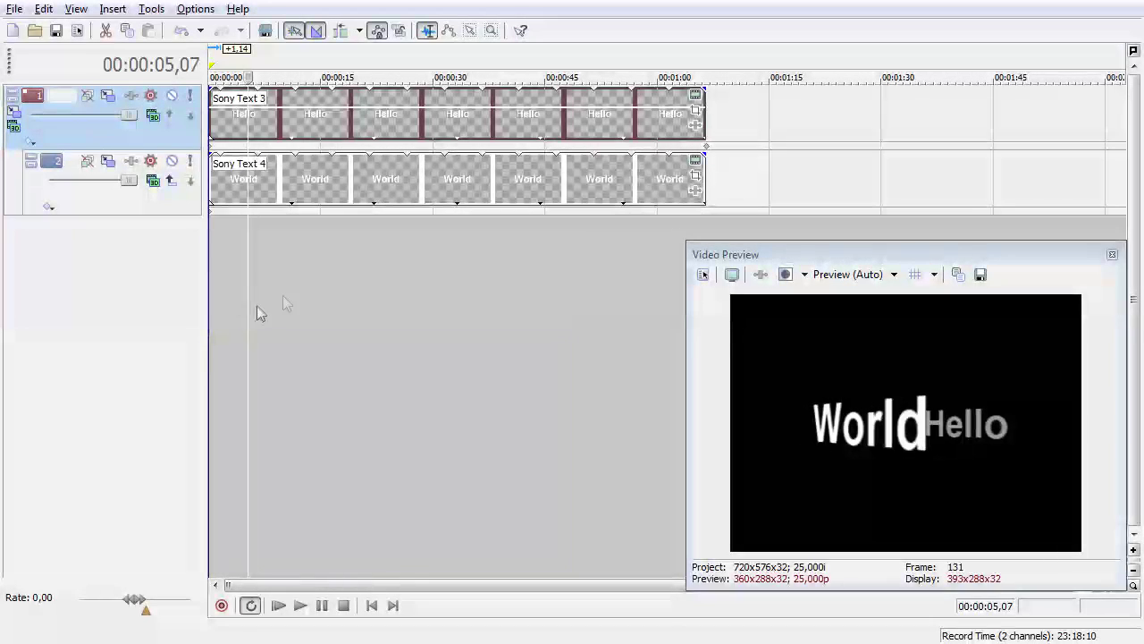